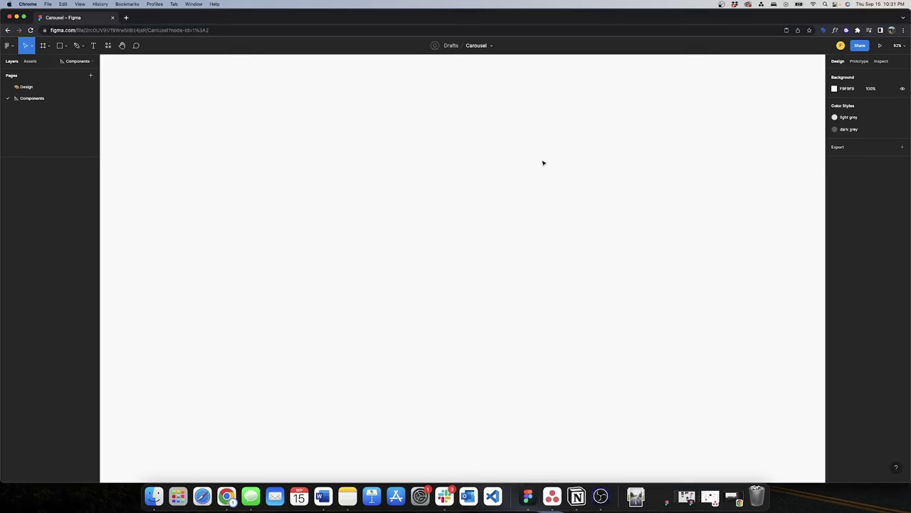
# Step: Return to the Components page and place a new frame on the canvas
pyautogui.click(42, 89)
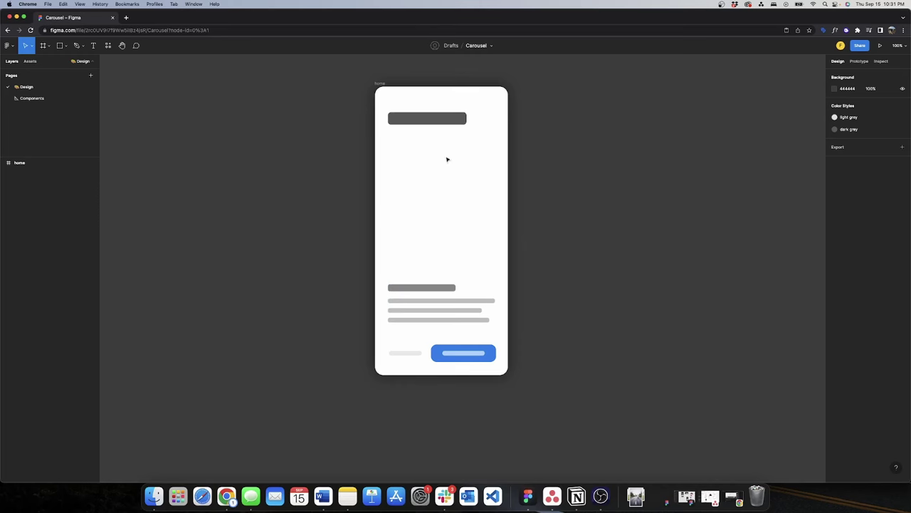
pyautogui.click(38, 99)
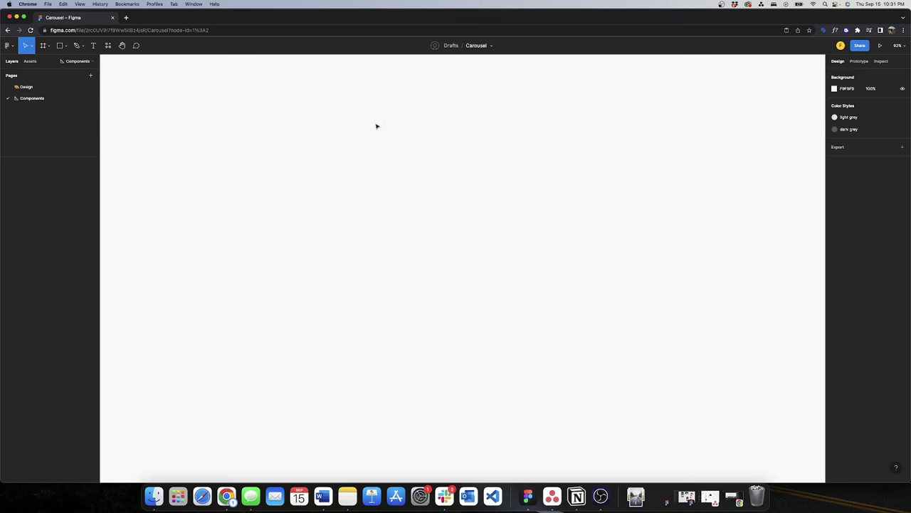
pyautogui.press('f')
pyautogui.click(307, 147)
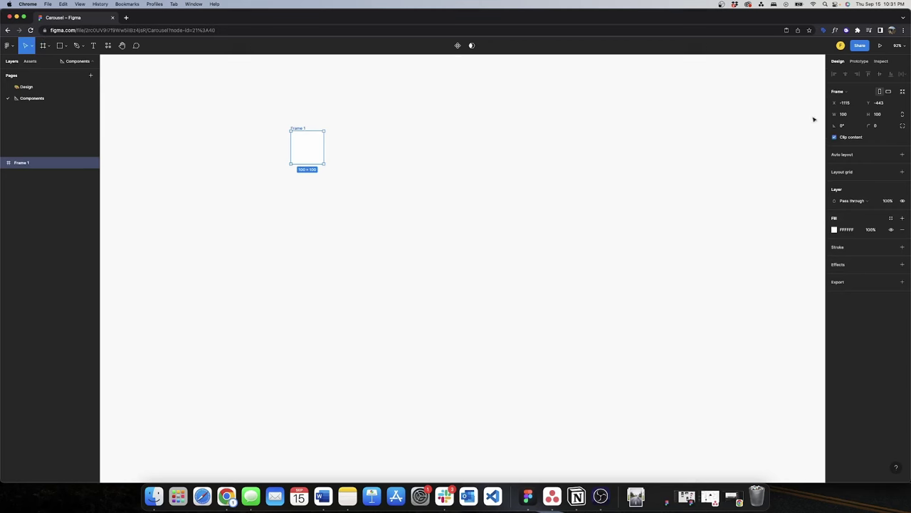
# Step: Resize the frame to 301 × 360 and give it a corner radius of 16
pyautogui.click(855, 115)
pyautogui.write('301')
pyautogui.click(879, 115)
pyautogui.write('360')
pyautogui.press('Return')
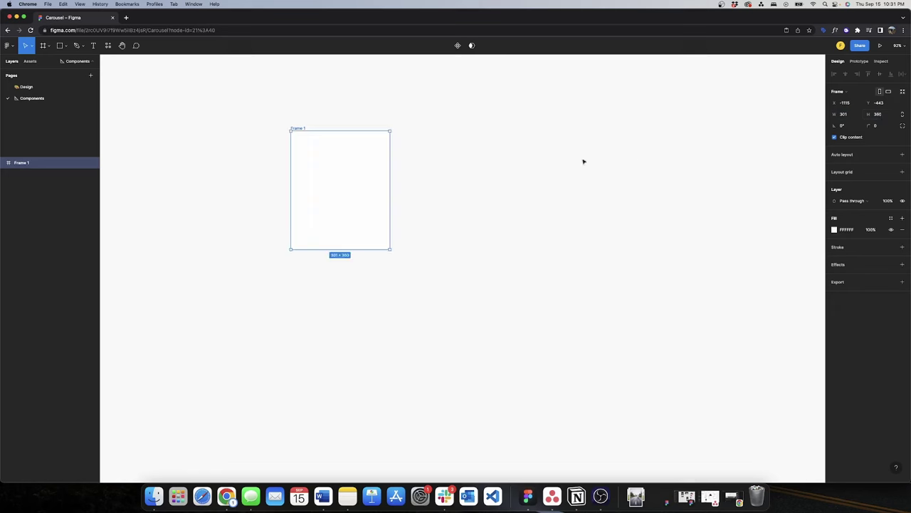
pyautogui.click(883, 128)
pyautogui.press('Return')
pyautogui.click(570, 140)
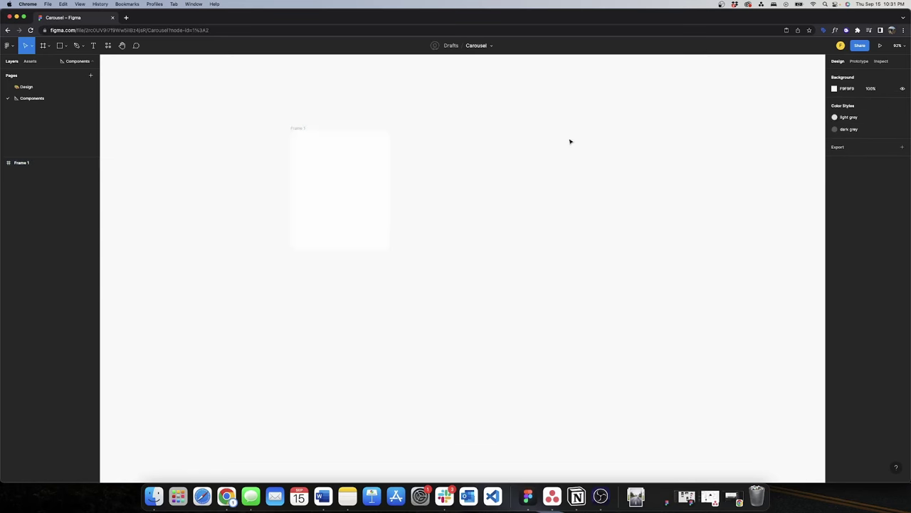
pyautogui.click(297, 128)
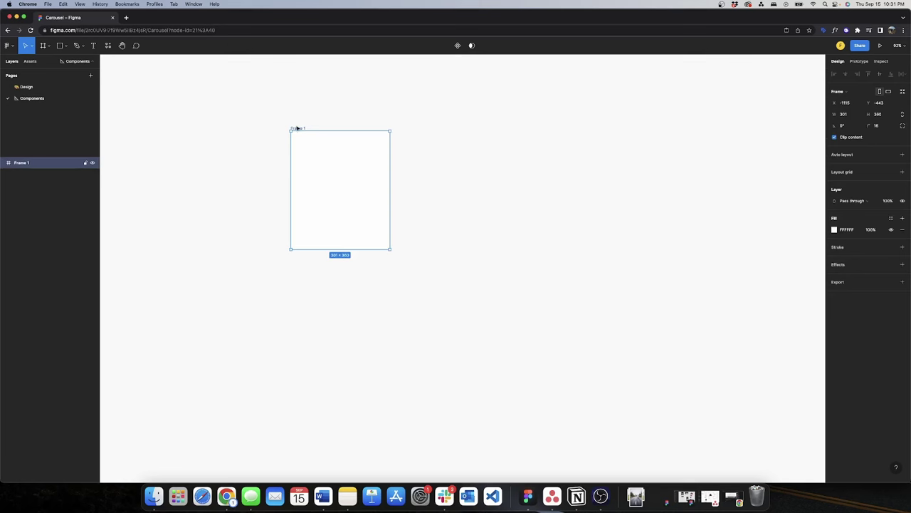
# Step: Fill Frame 1 with the maroon sneaker photo from an Unsplash search for 'shoes'
pyautogui.press('super+slash')
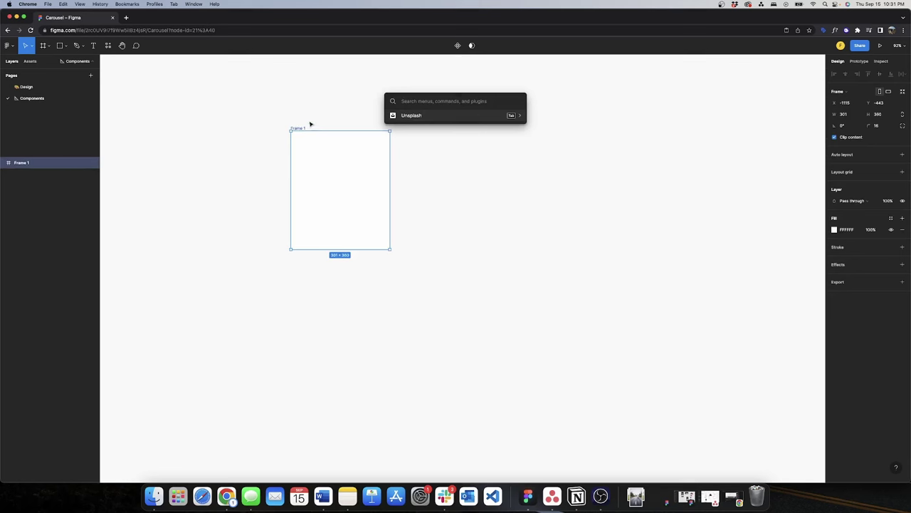
pyautogui.click(413, 119)
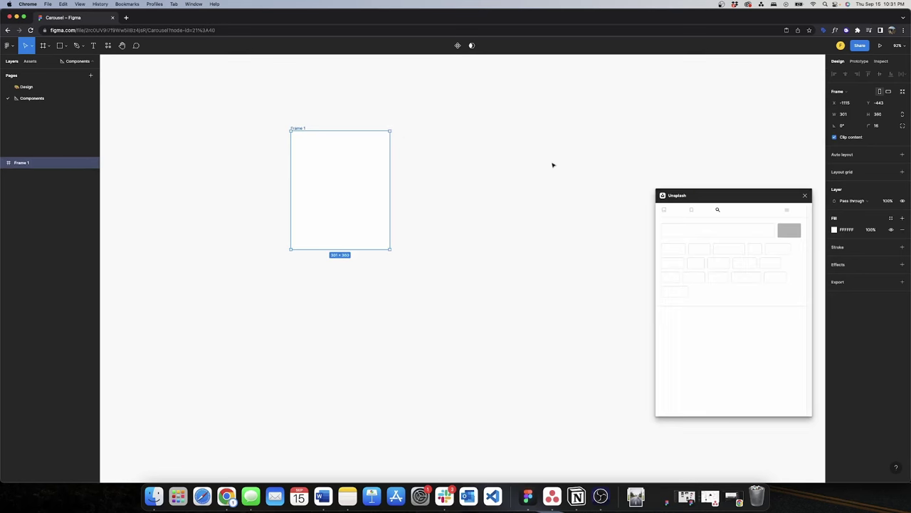
pyautogui.click(688, 229)
pyautogui.write('shoes')
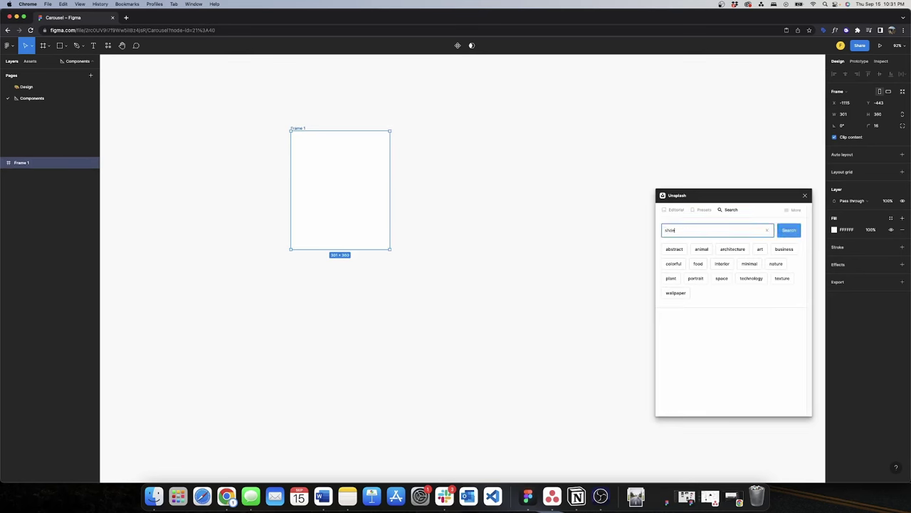
pyautogui.press('Return')
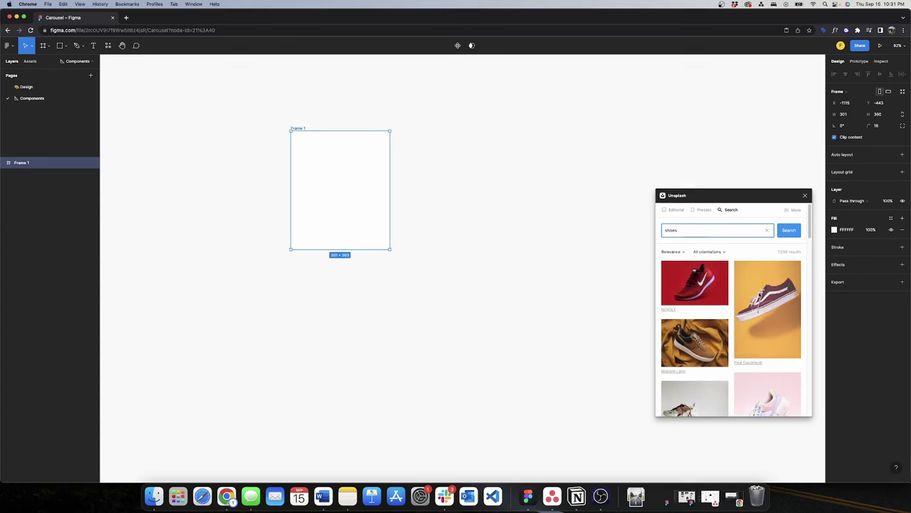
pyautogui.click(759, 295)
pyautogui.click(805, 195)
pyautogui.click(667, 159)
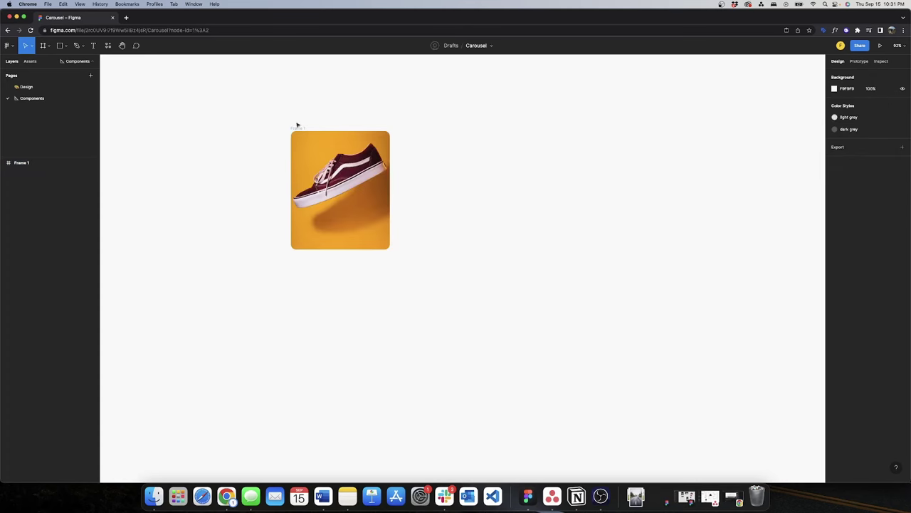
pyautogui.click(299, 129)
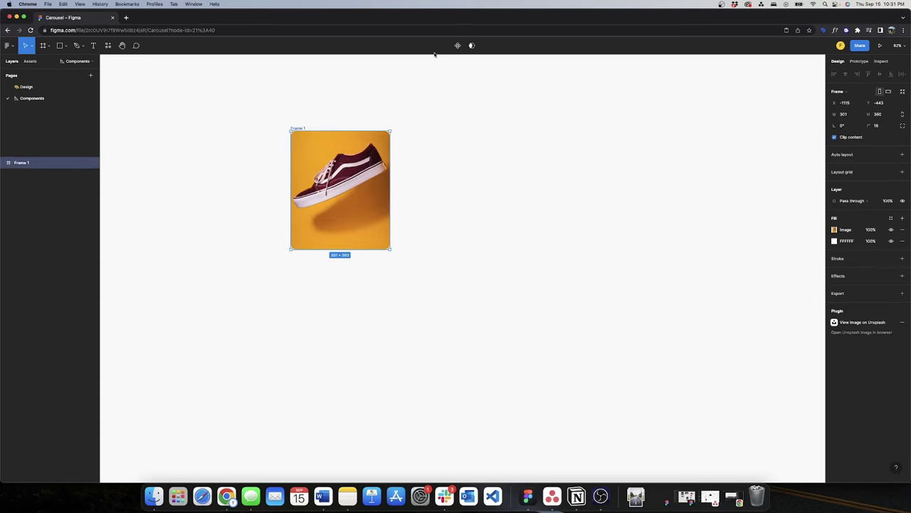
# Step: Convert the shoe frame into a component named 'shoes'
pyautogui.click(458, 45)
pyautogui.doubleClick(302, 129)
pyautogui.write('shoes')
pyautogui.press('Return')
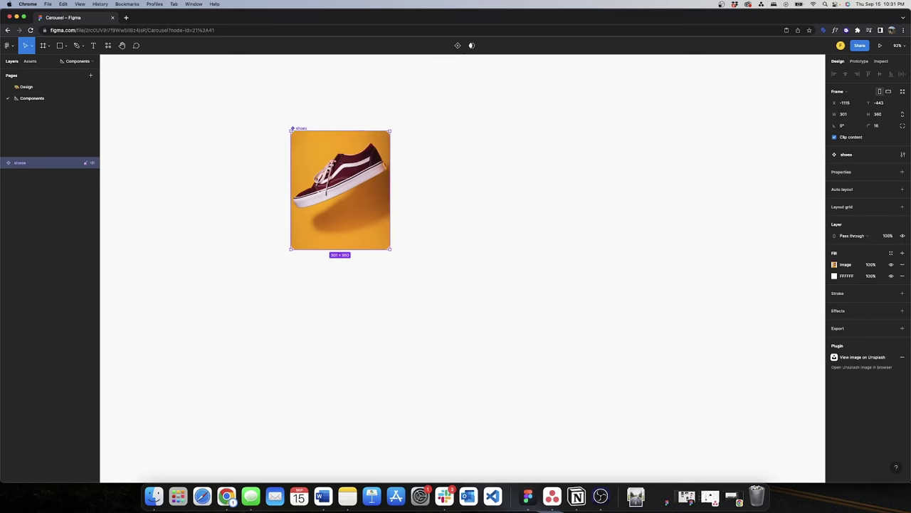
pyautogui.click(308, 115)
pyautogui.click(302, 128)
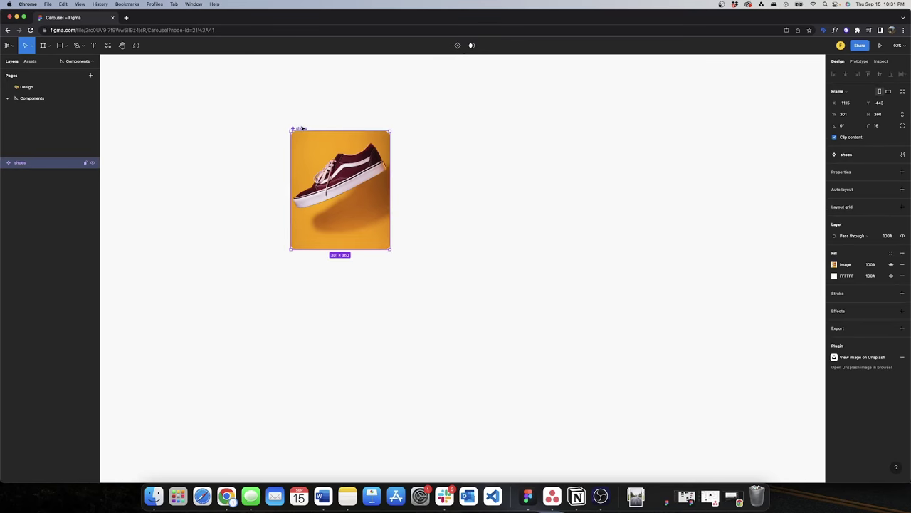
# Step: Add a second variant and rename the variant property to 'Active'
pyautogui.click(457, 46)
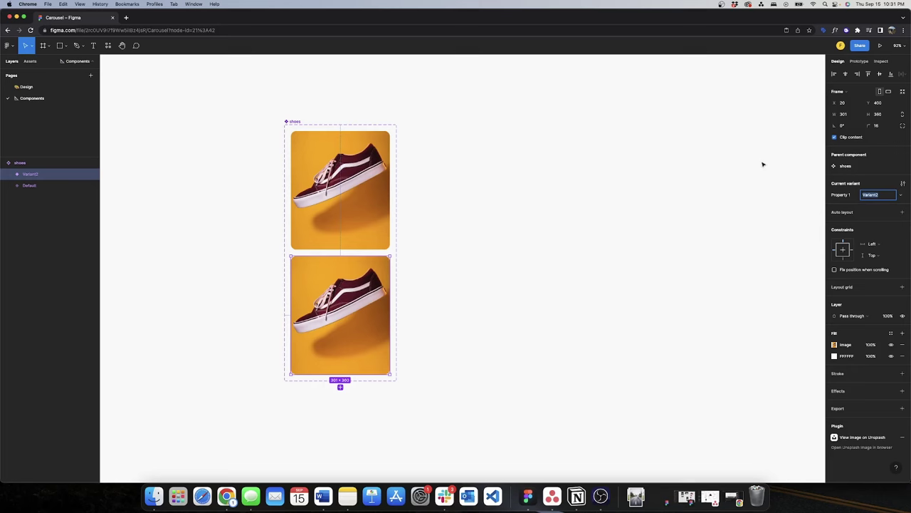
pyautogui.doubleClick(839, 195)
pyautogui.write('Active')
pyautogui.click(746, 156)
pyautogui.click(294, 121)
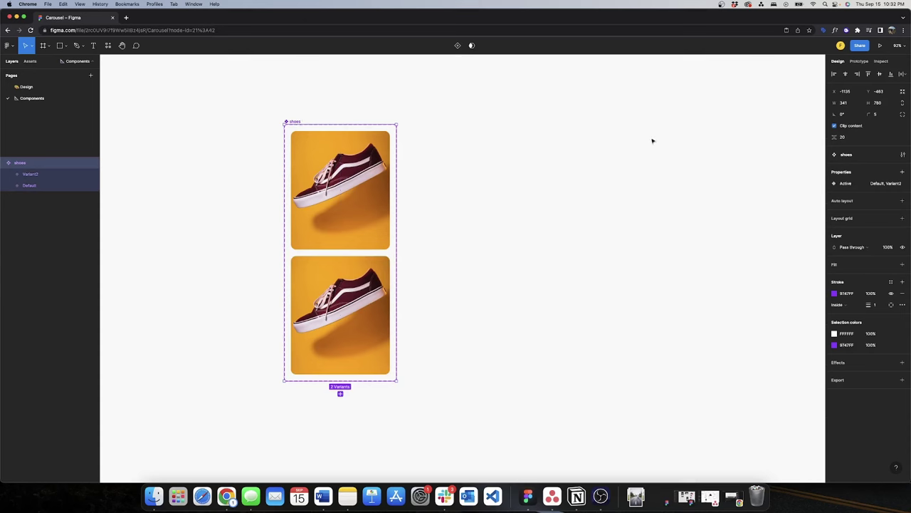
# Step: Set the Active property's values to Yes and No
pyautogui.click(891, 183)
pyautogui.doubleClick(742, 235)
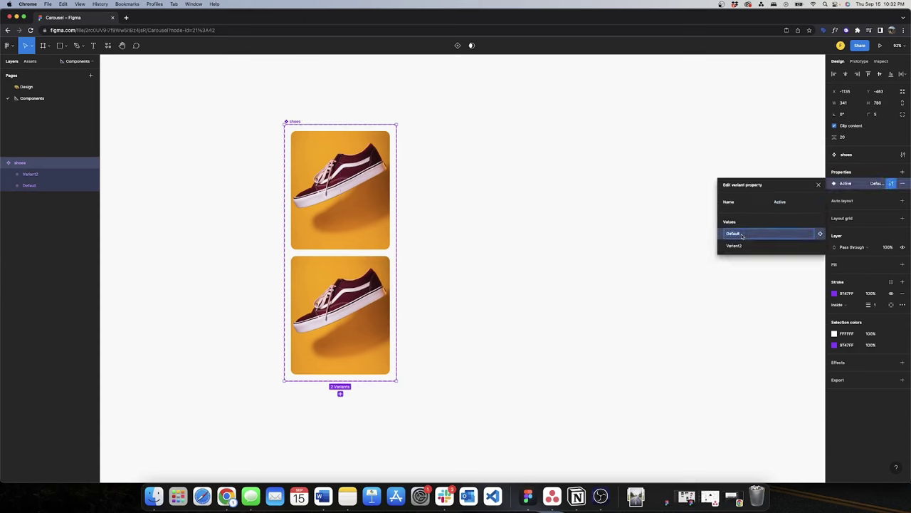
pyautogui.write('Yes')
pyautogui.doubleClick(735, 246)
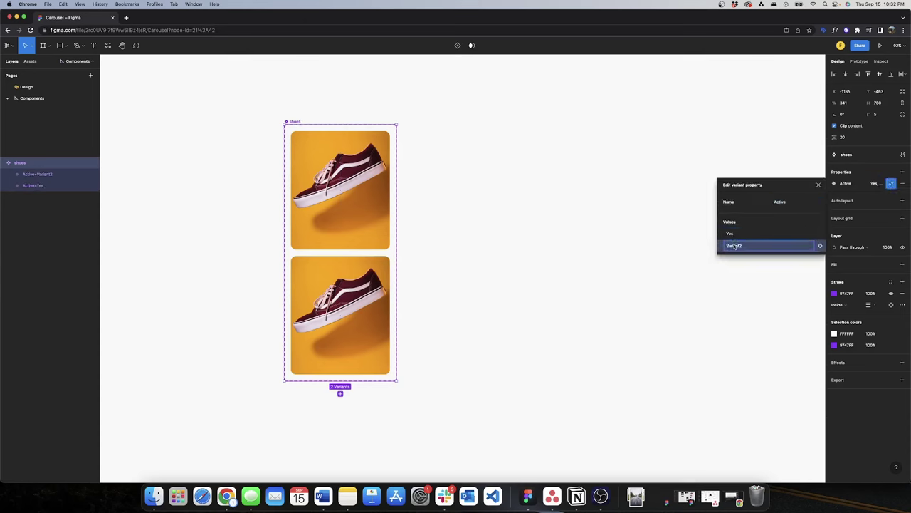
pyautogui.write('No')
pyautogui.click(819, 186)
pyautogui.click(631, 158)
pyautogui.click(349, 288)
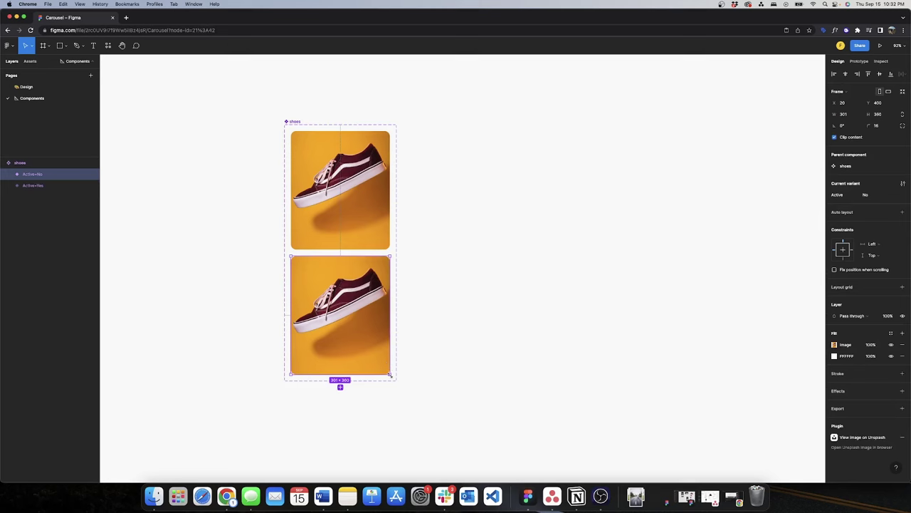
# Step: Shrink the Active=No variant to 228 × 270 and add a Layer blur effect
pyautogui.moveTo(389, 373); pyautogui.dragTo(365, 344)
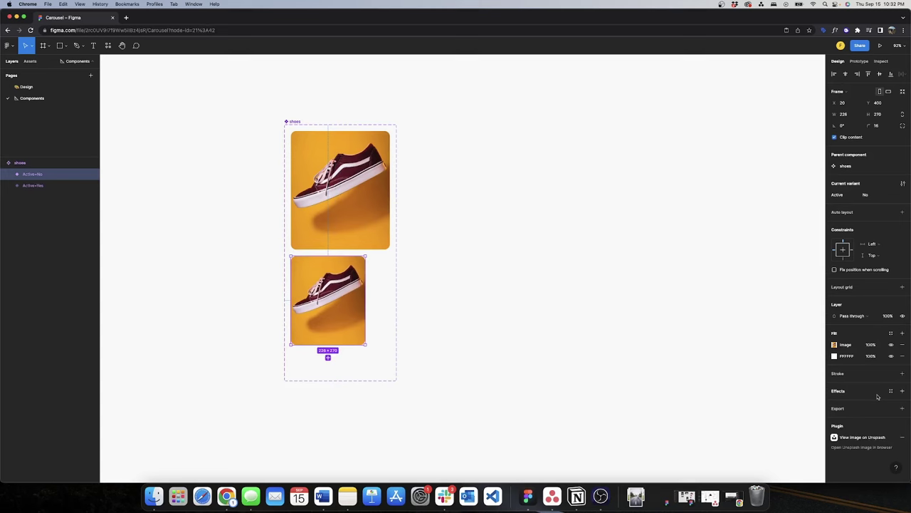
pyautogui.click(890, 390)
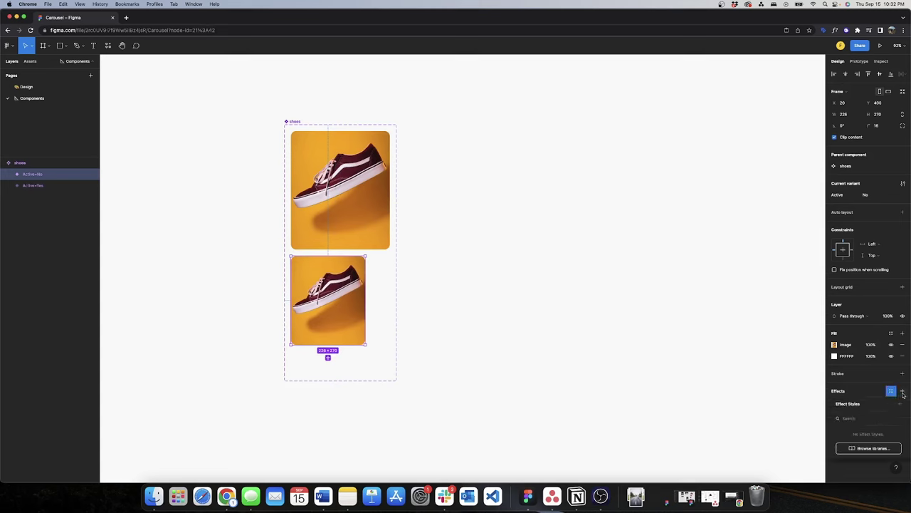
pyautogui.press('Escape')
pyautogui.click(861, 390)
pyautogui.click(863, 402)
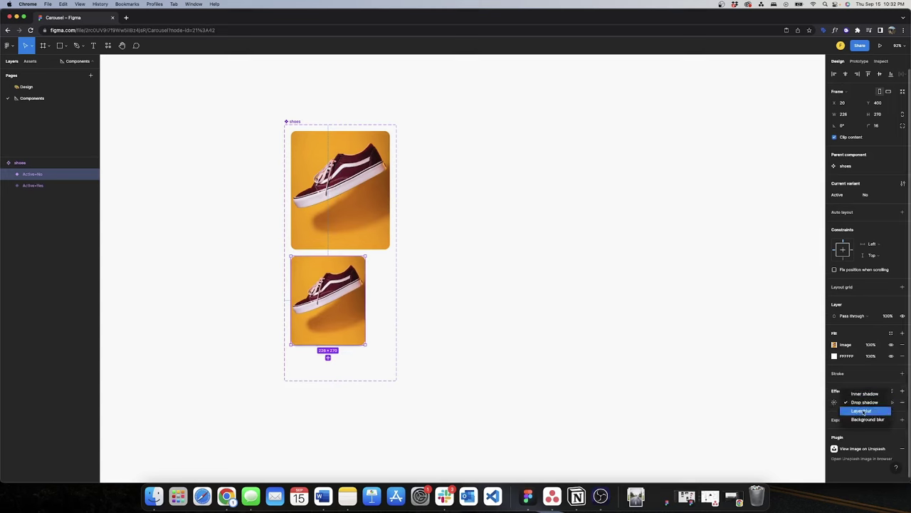
pyautogui.click(863, 410)
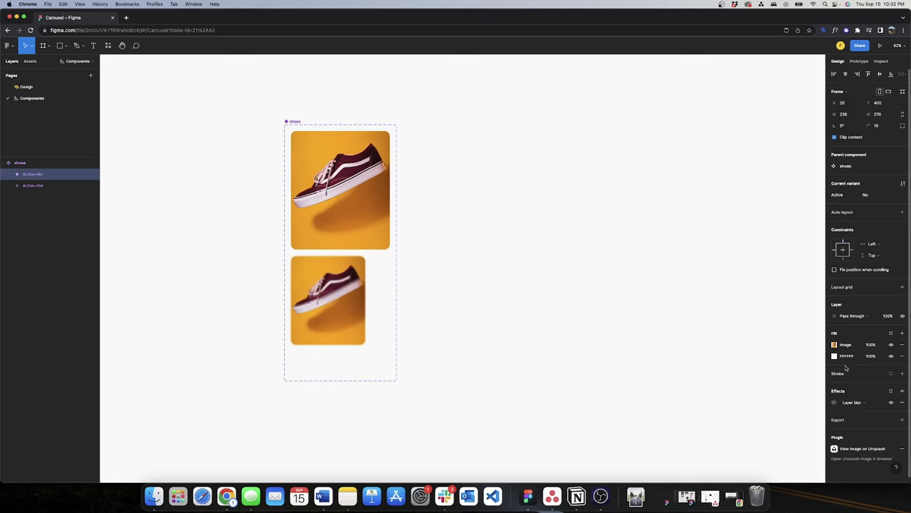
# Step: Move the white fill above the image and set it to 20% opacity
pyautogui.moveTo(830, 358); pyautogui.dragTo(829, 344)
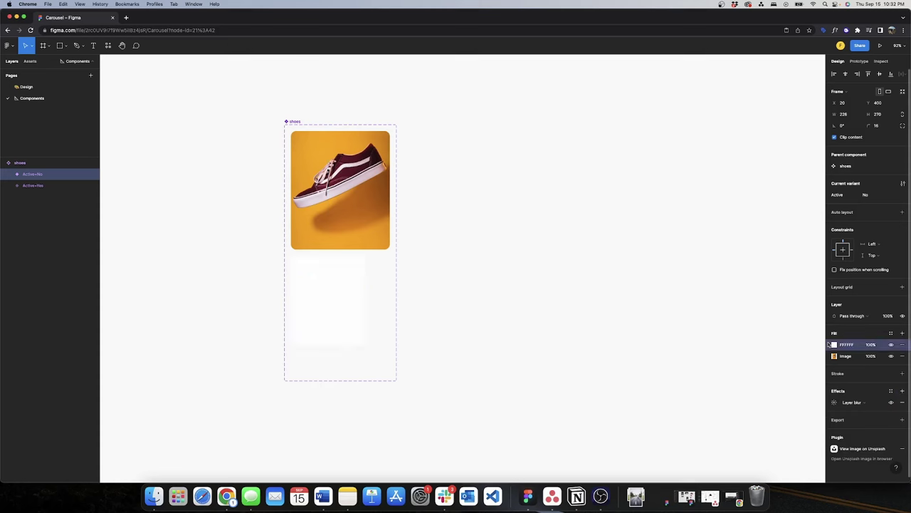
pyautogui.click(870, 346)
pyautogui.write('20')
pyautogui.press('Return')
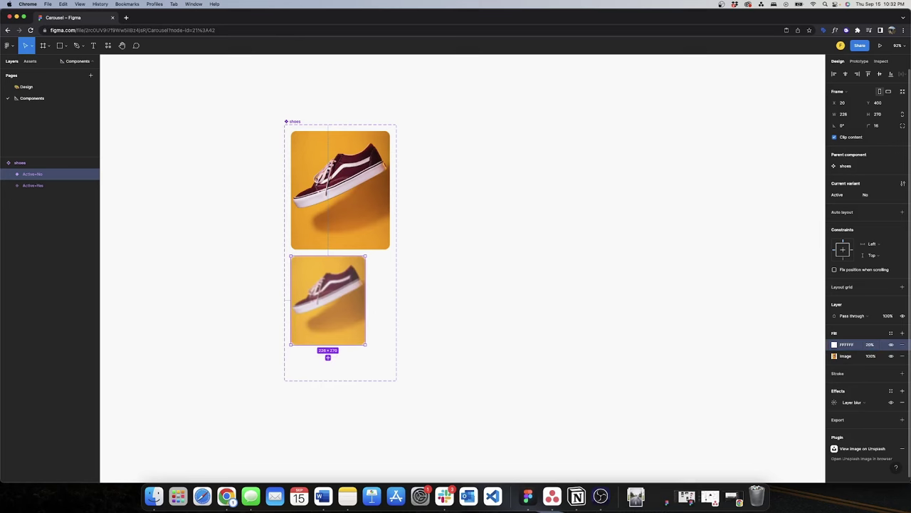
# Step: Apply auto layout to the shoes component set with Shift+A
pyautogui.click(600, 271)
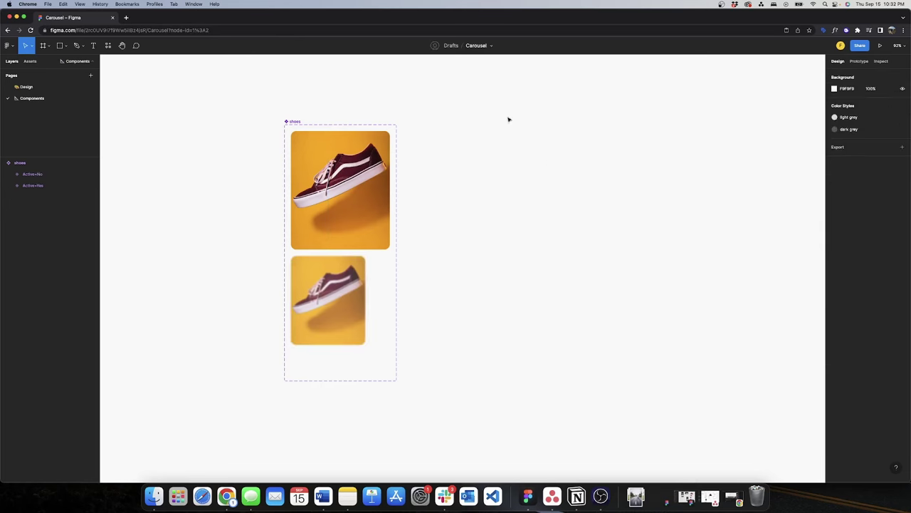
pyautogui.click(300, 121)
pyautogui.hotkey('shift', 'a')
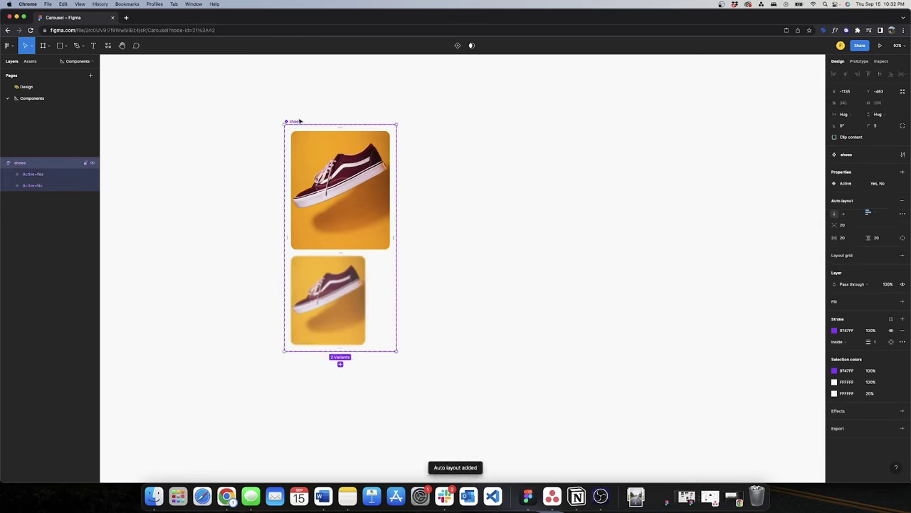
pyautogui.click(490, 147)
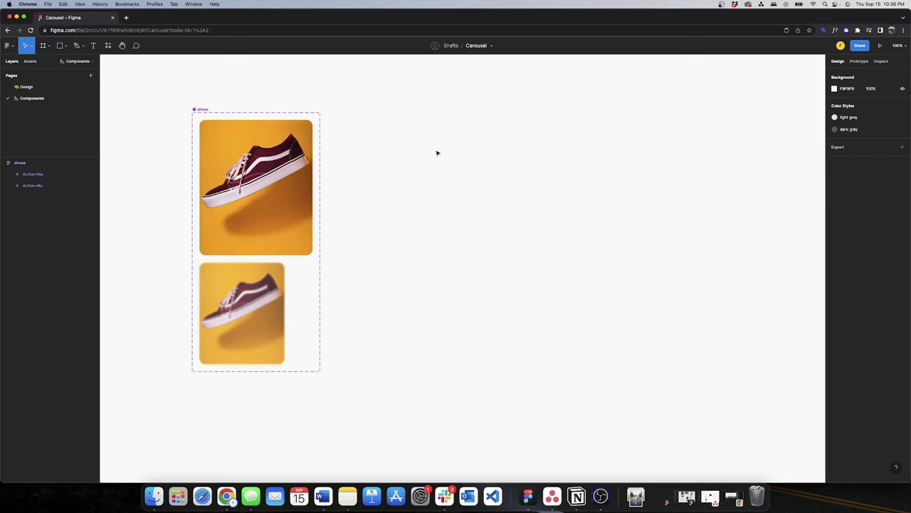
# Step: Draw a frame beside the shoes set sized 18 × 10 with corner radius 50
pyautogui.scroll(2, 417, 139)
pyautogui.press('f')
pyautogui.click(375, 136)
pyautogui.click(848, 113)
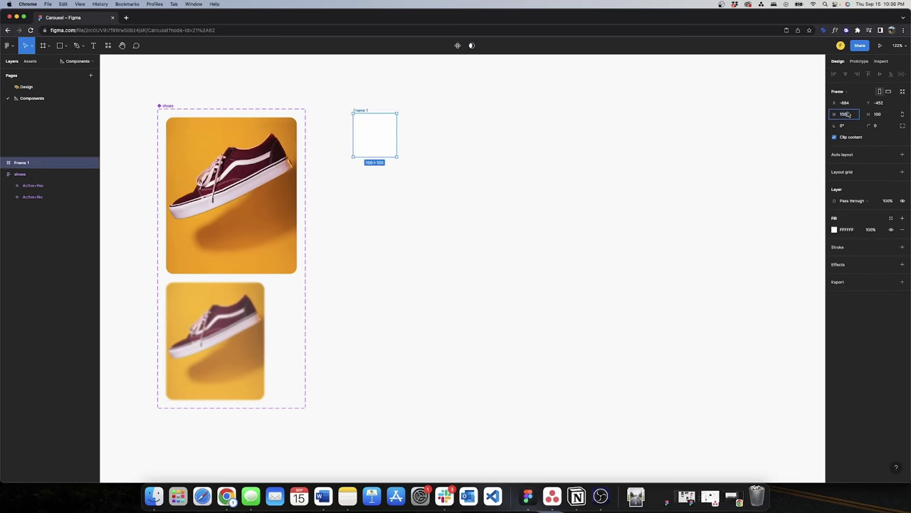
pyautogui.write('18')
pyautogui.click(878, 119)
pyautogui.write('10')
pyautogui.click(878, 127)
pyautogui.write('50')
pyautogui.press('Return')
# Step: Apply the dark grey fill style and make the pill a component named 'dot'
pyautogui.click(891, 218)
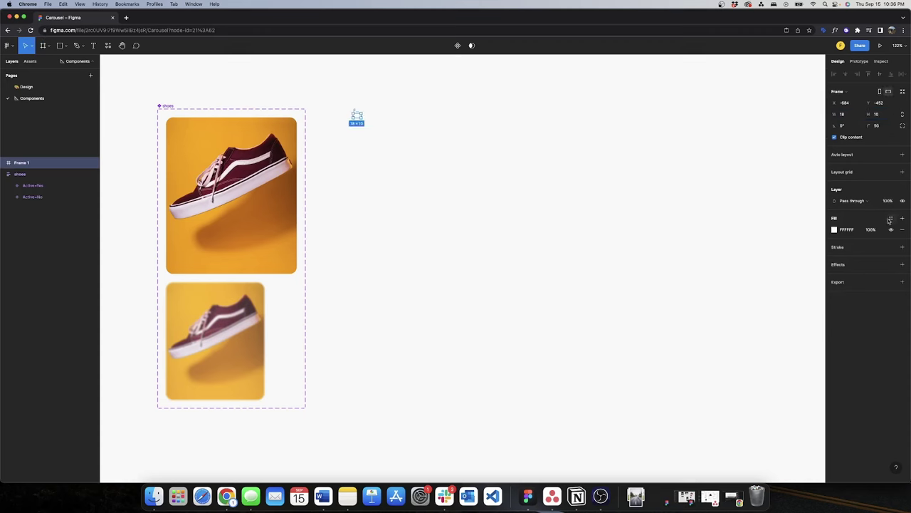
pyautogui.click(847, 233)
pyautogui.scroll(10, 358, 117)
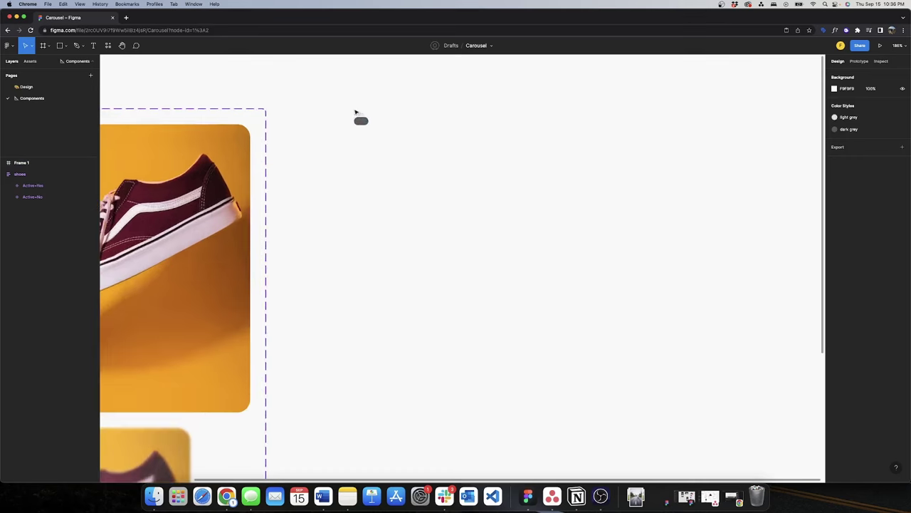
pyautogui.press('super+alt+k')
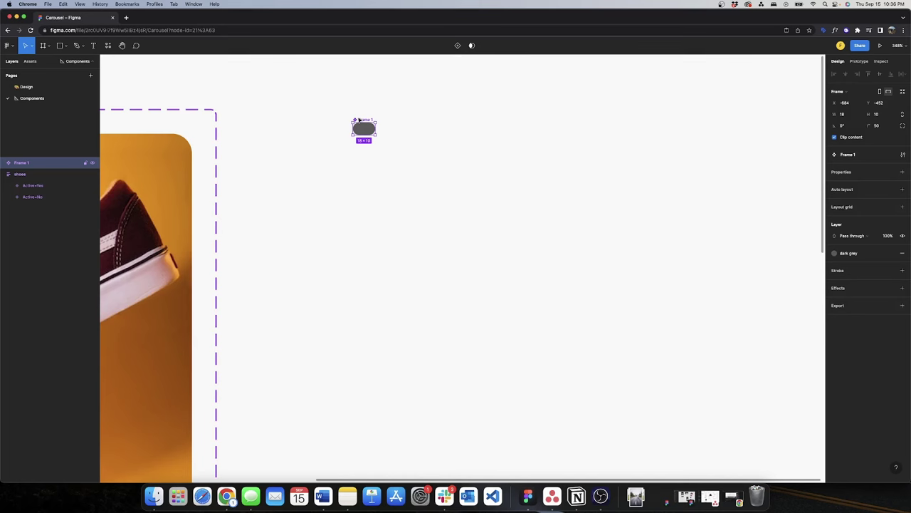
pyautogui.doubleClick(359, 120)
pyautogui.write('dot')
pyautogui.press('Return')
pyautogui.click(382, 103)
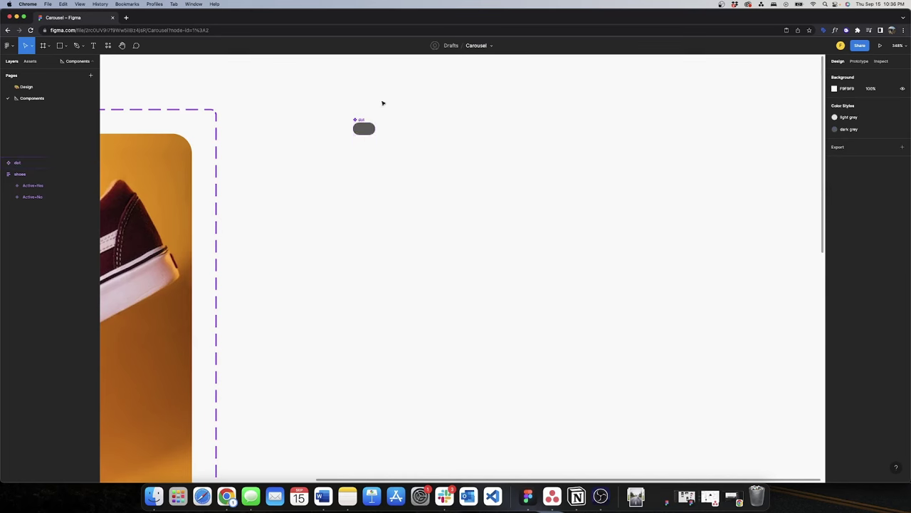
# Step: Add a second variant to the dot component
pyautogui.click(362, 127)
pyautogui.click(459, 46)
pyautogui.click(431, 114)
pyautogui.click(363, 128)
pyautogui.click(343, 88)
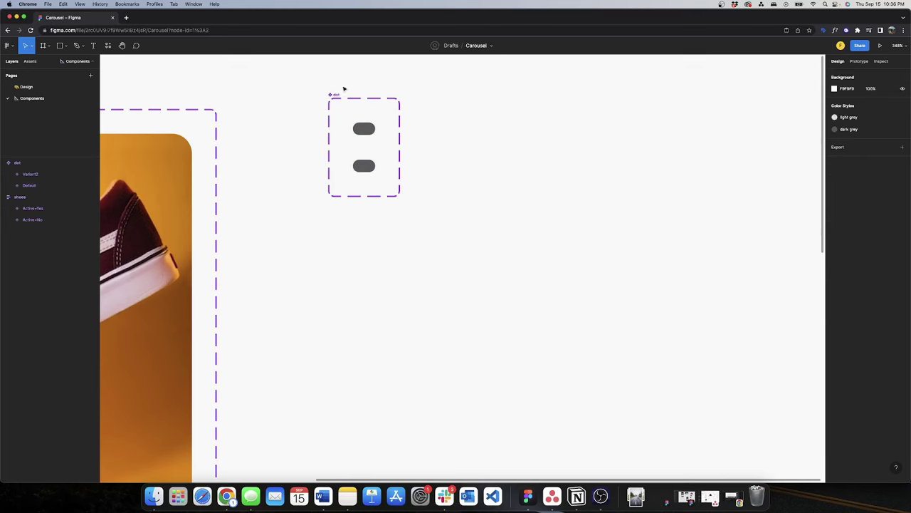
pyautogui.click(334, 94)
# Step: Rename the variant property to 'active' with values Yes and No
pyautogui.doubleClick(850, 184)
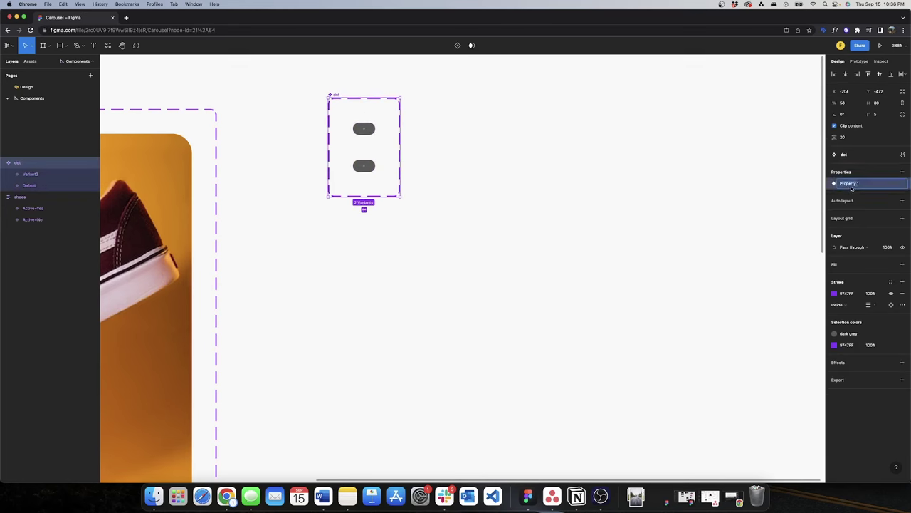
pyautogui.write('active')
pyautogui.press('Return')
pyautogui.click(891, 184)
pyautogui.doubleClick(740, 233)
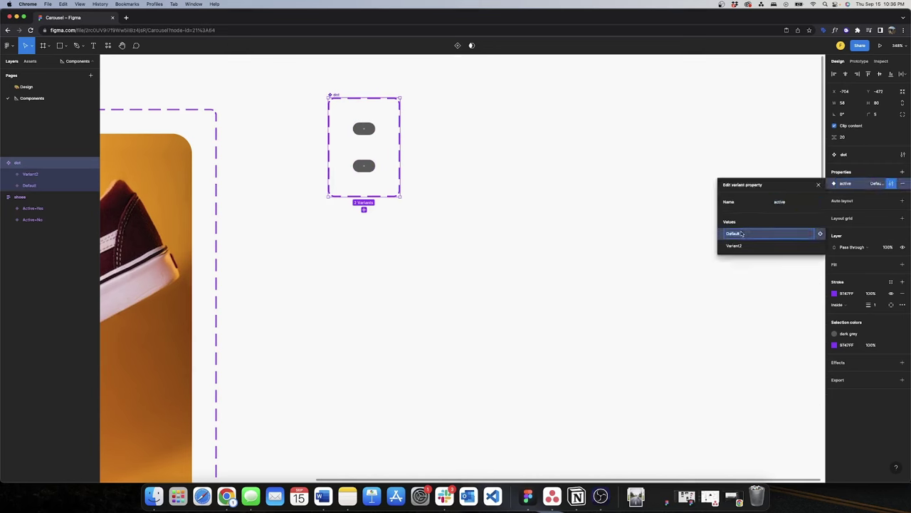
pyautogui.write('Yes')
pyautogui.doubleClick(739, 245)
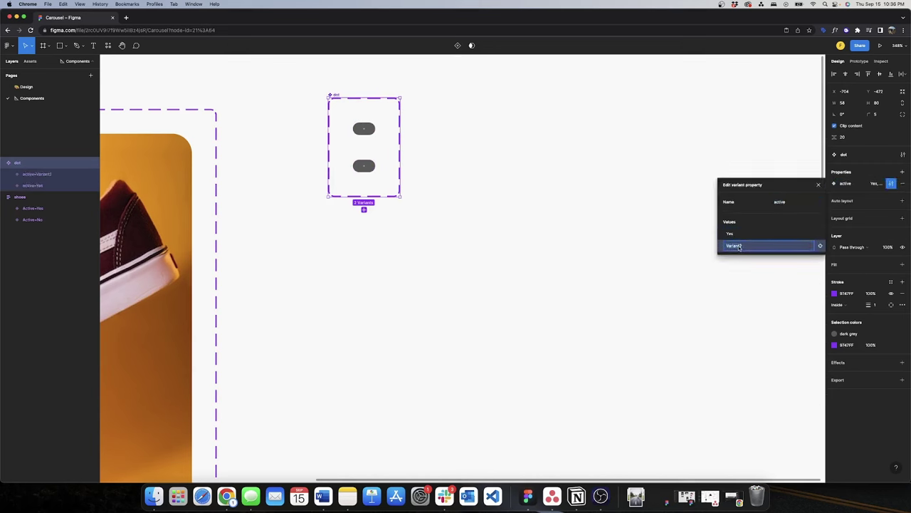
pyautogui.write('No')
pyautogui.click(647, 138)
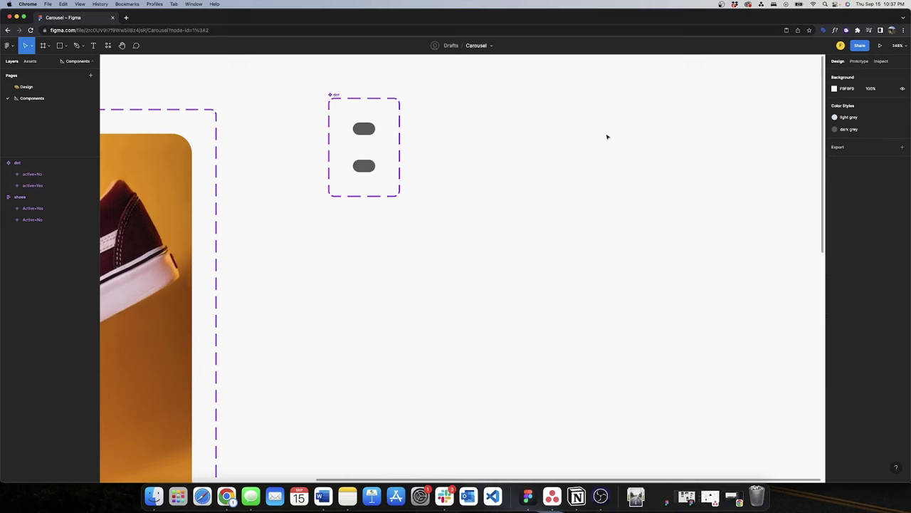
# Step: Make the active=No dot a 10 × 10 circle with the light grey fill style
pyautogui.click(366, 164)
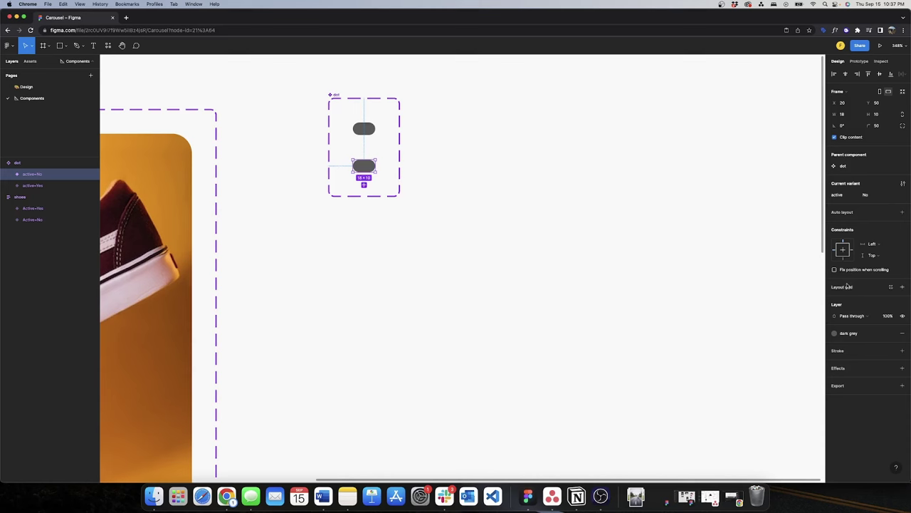
pyautogui.click(847, 115)
pyautogui.write('10')
pyautogui.press('Return')
pyautogui.click(849, 333)
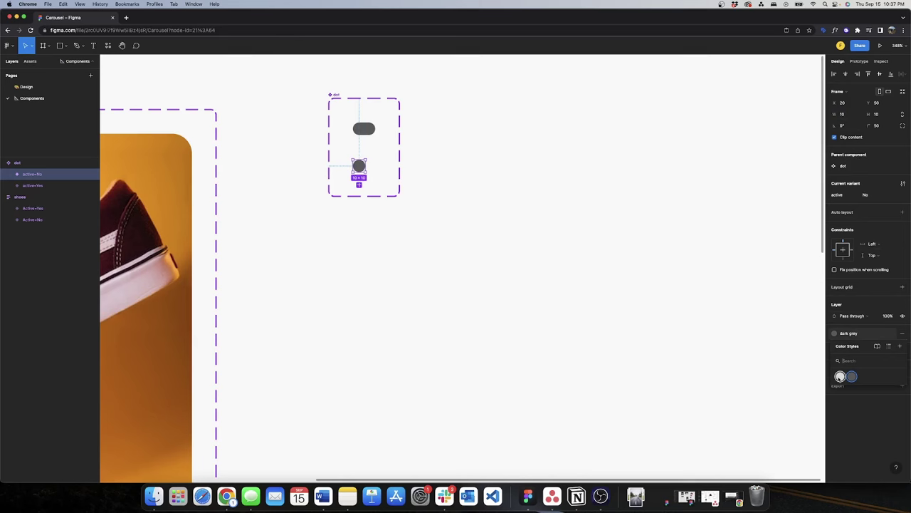
pyautogui.click(840, 376)
pyautogui.click(686, 228)
pyautogui.scroll(-2, 543, 163)
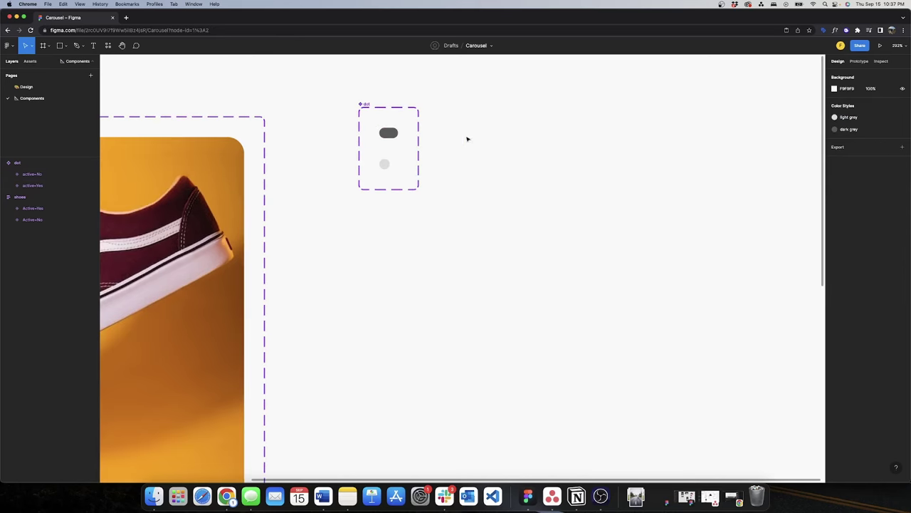
pyautogui.scroll(3, 557, 126)
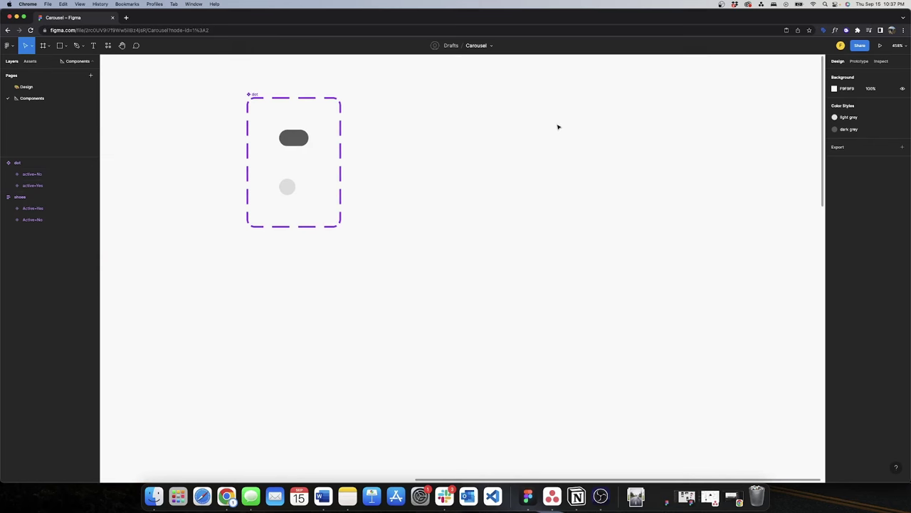
pyautogui.hotkey('shift', 'i')
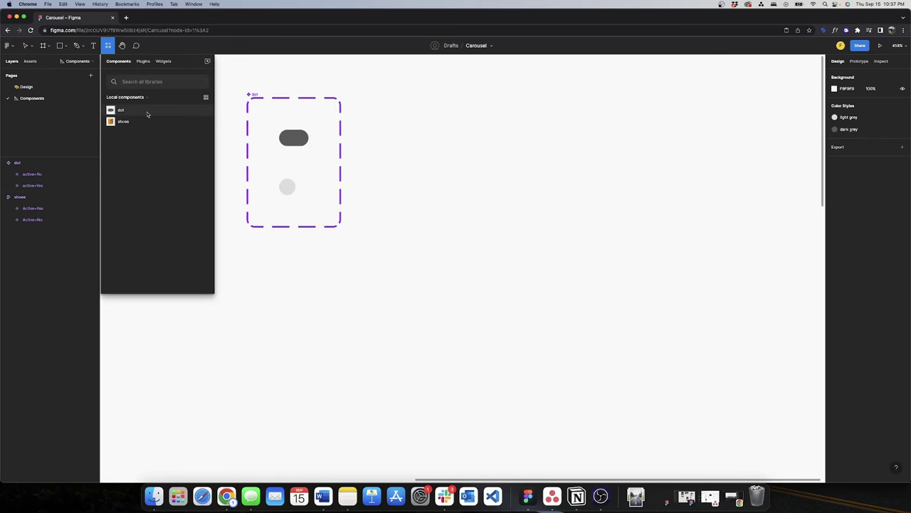
# Step: Insert a dot instance to the right of the set and wrap it in auto layout
pyautogui.click(148, 114)
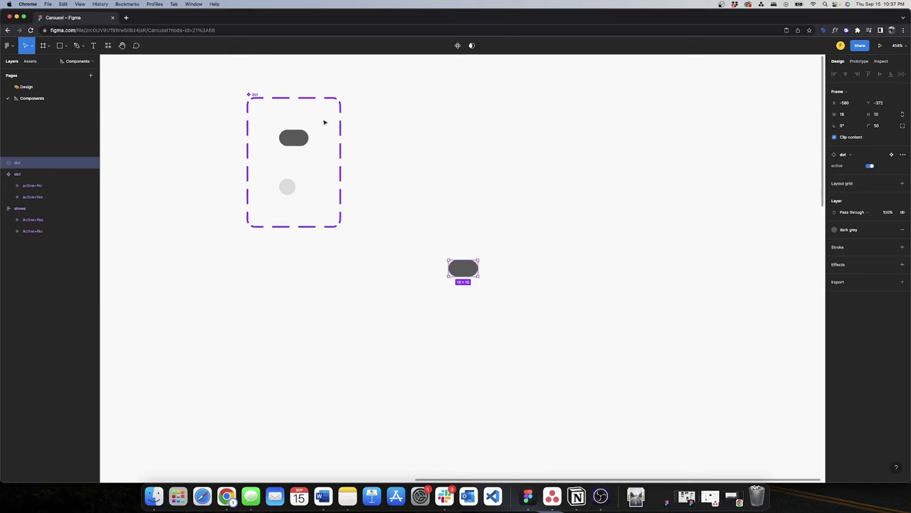
pyautogui.moveTo(469, 266); pyautogui.dragTo(521, 144)
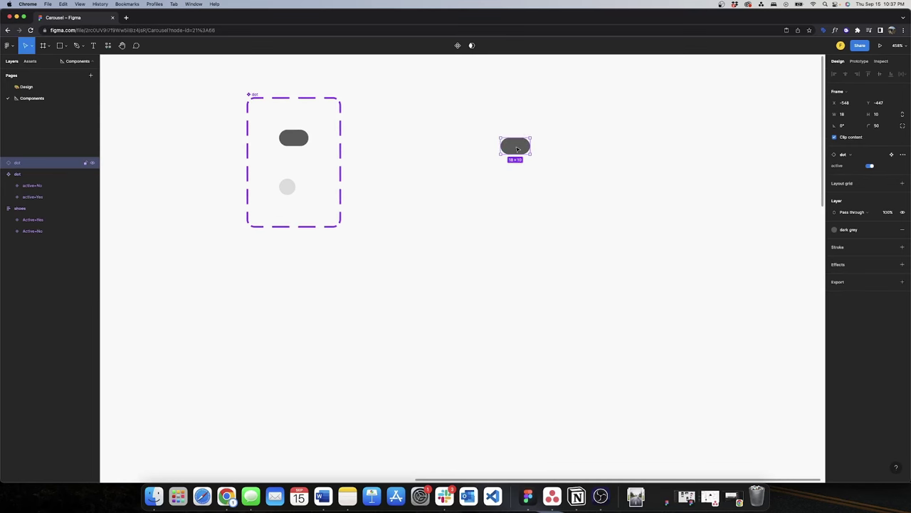
pyautogui.hotkey('shift', 'a')
pyautogui.click(505, 118)
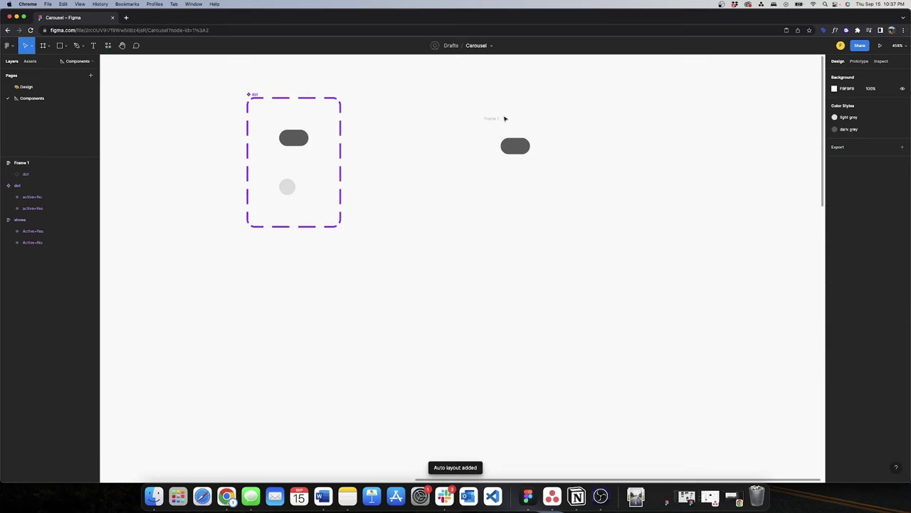
pyautogui.click(504, 118)
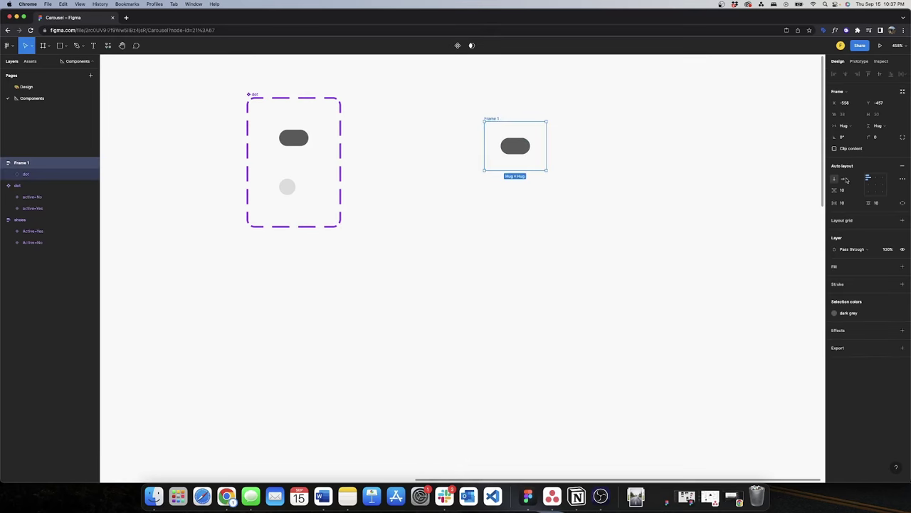
# Step: Duplicate the dot into a row of three and set the spacing to 4
pyautogui.click(616, 121)
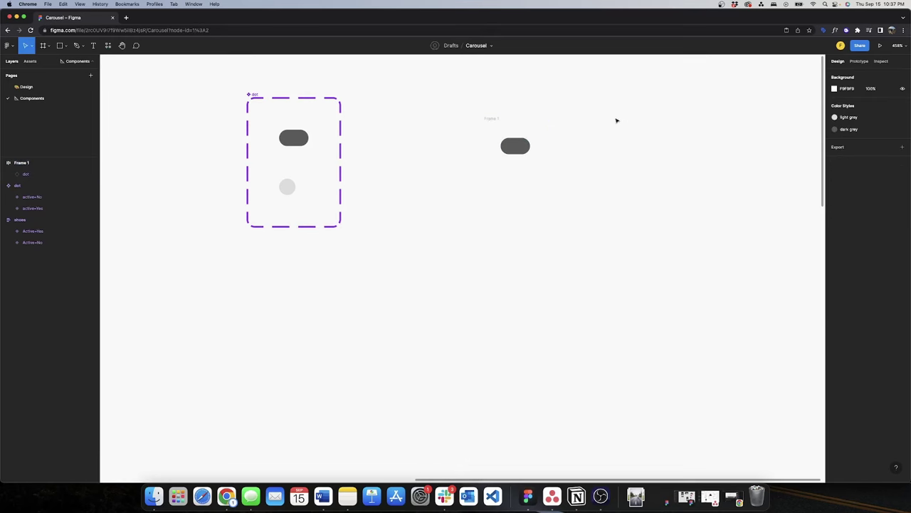
pyautogui.click(521, 147)
pyautogui.press('super+d')
pyautogui.press('super+d')
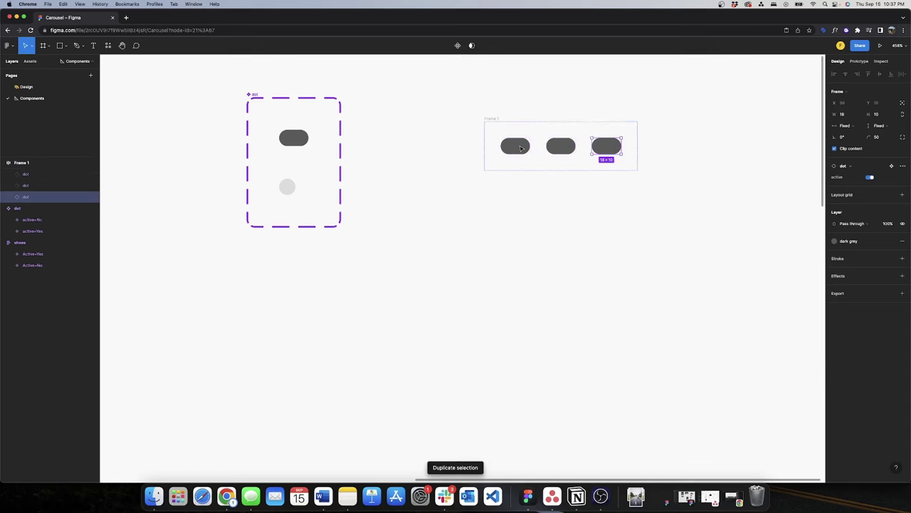
pyautogui.click(602, 102)
pyautogui.click(492, 119)
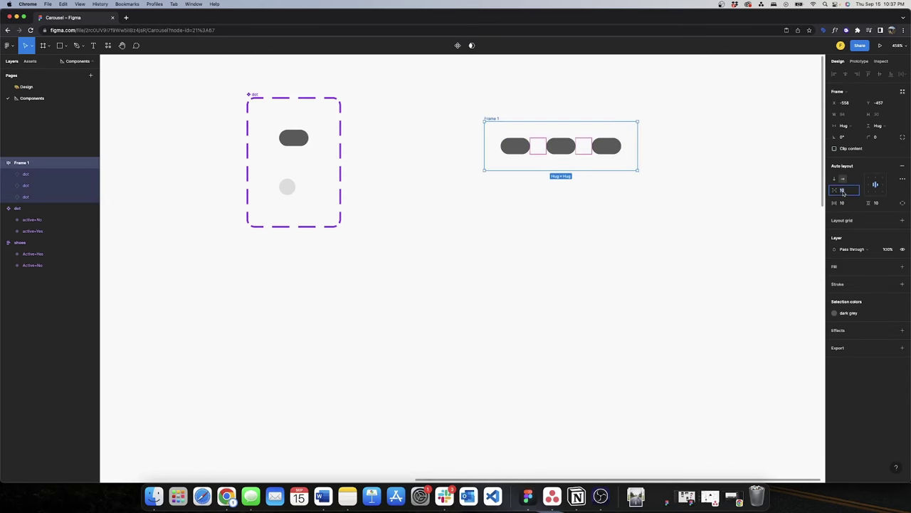
pyautogui.write('4')
pyautogui.press('Return')
pyautogui.click(770, 152)
# Step: Switch the second and third dots to active No
pyautogui.click(551, 146)
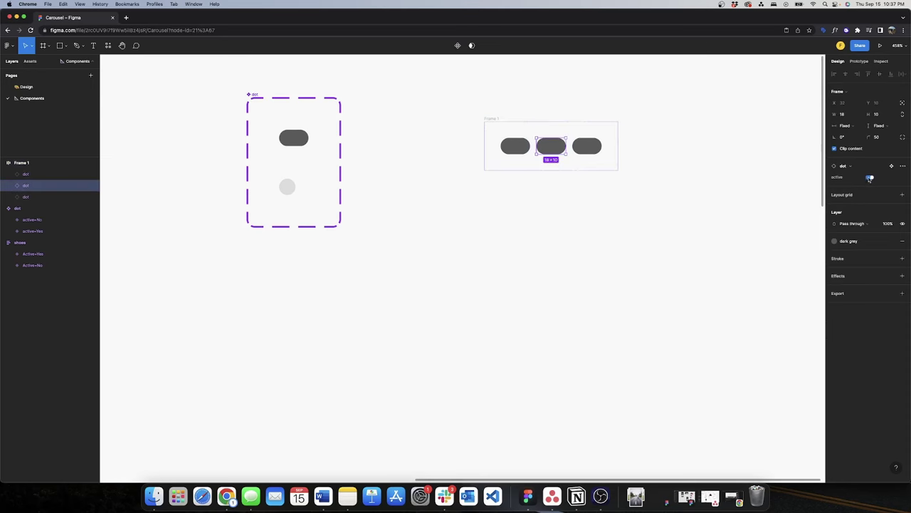
pyautogui.click(870, 178)
pyautogui.press('Tab')
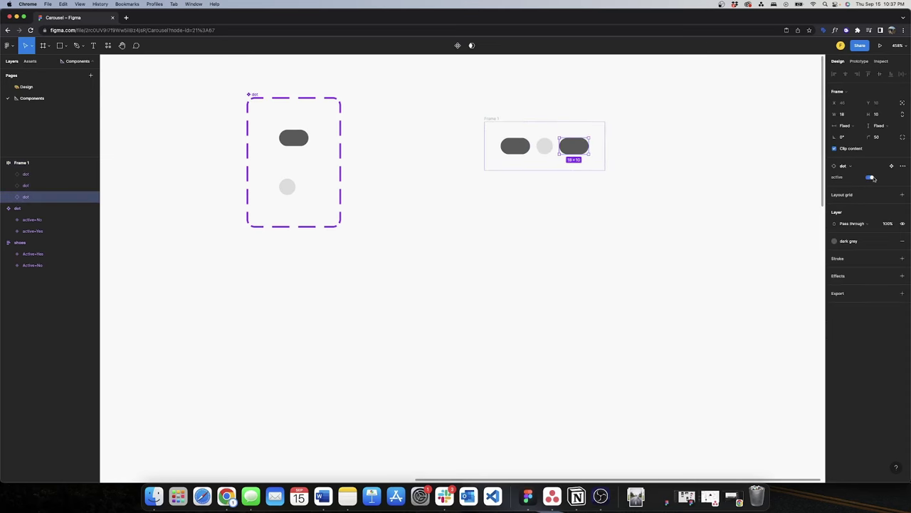
pyautogui.click(872, 178)
pyautogui.click(727, 145)
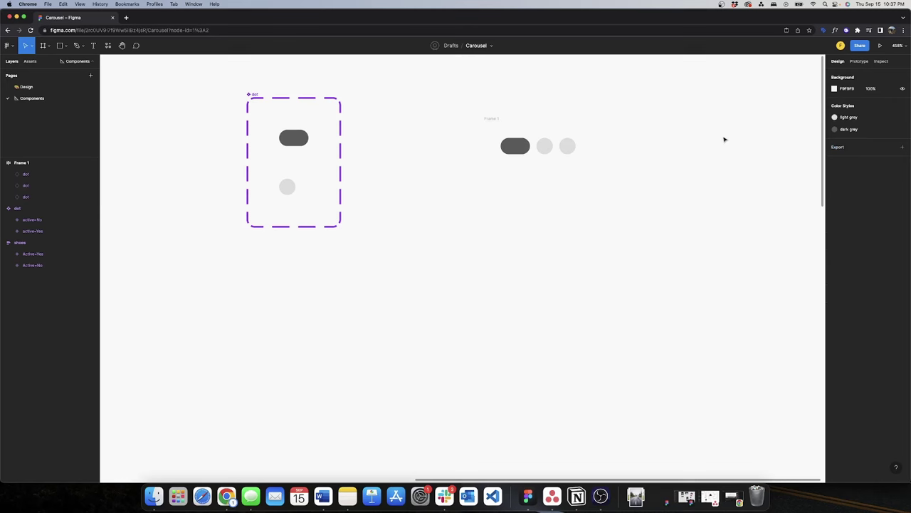
pyautogui.click(545, 147)
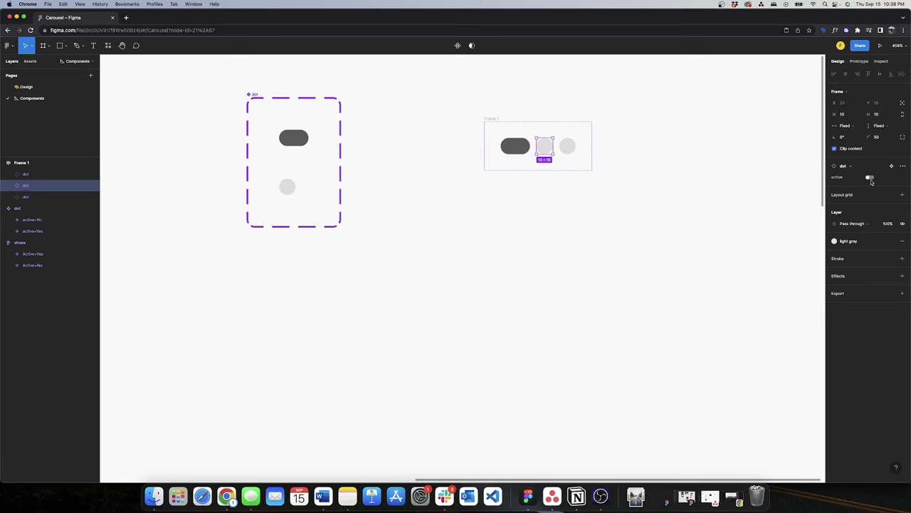
pyautogui.click(670, 93)
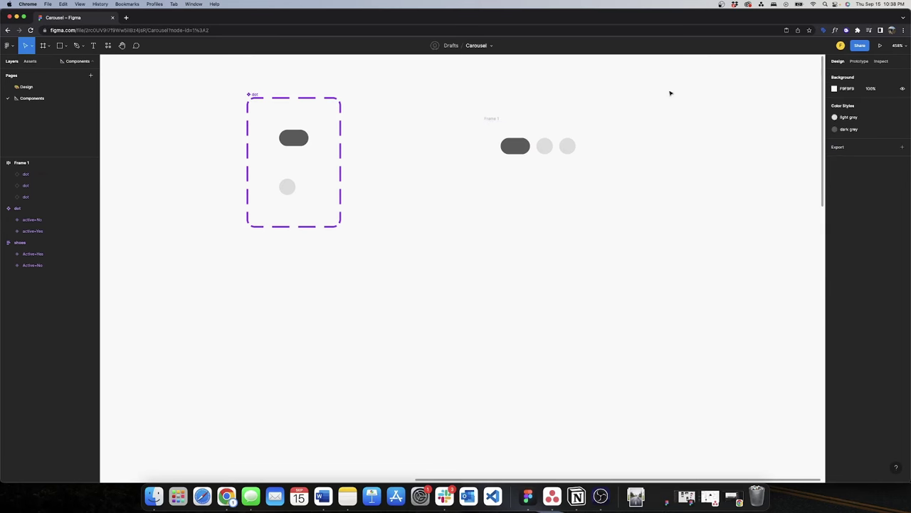
# Step: Turn Frame 1 into a component named 'page indicator' and move it beside the dot set
pyautogui.click(486, 118)
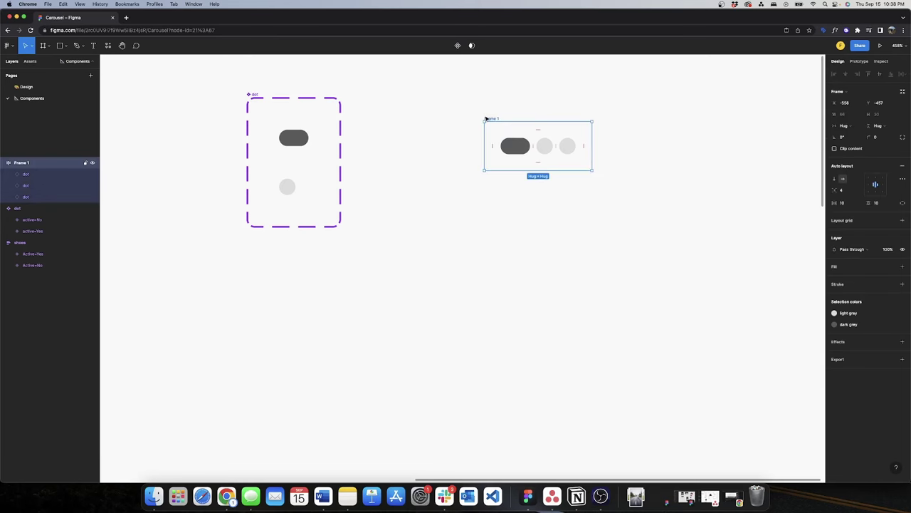
pyautogui.press('alt+super+k')
pyautogui.doubleClick(487, 119)
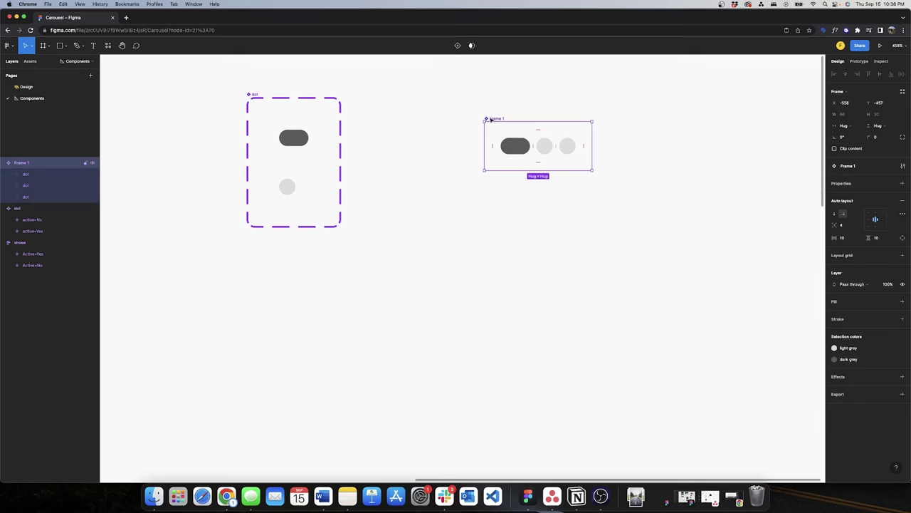
pyautogui.write('page indicator')
pyautogui.click(506, 102)
pyautogui.click(503, 118)
pyautogui.moveTo(504, 118); pyautogui.dragTo(413, 95)
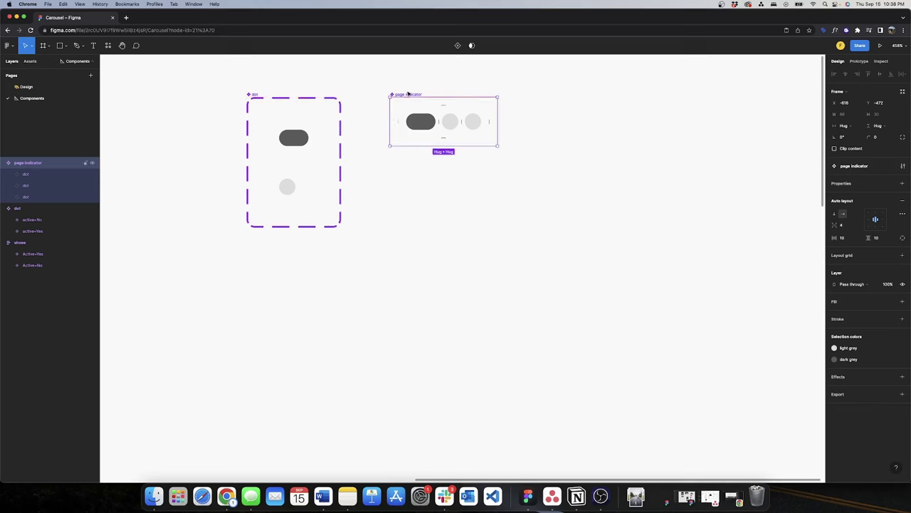
# Step: Add a second and a third variant to the page indicator component
pyautogui.click(420, 82)
pyautogui.click(413, 96)
pyautogui.click(432, 84)
pyautogui.click(422, 94)
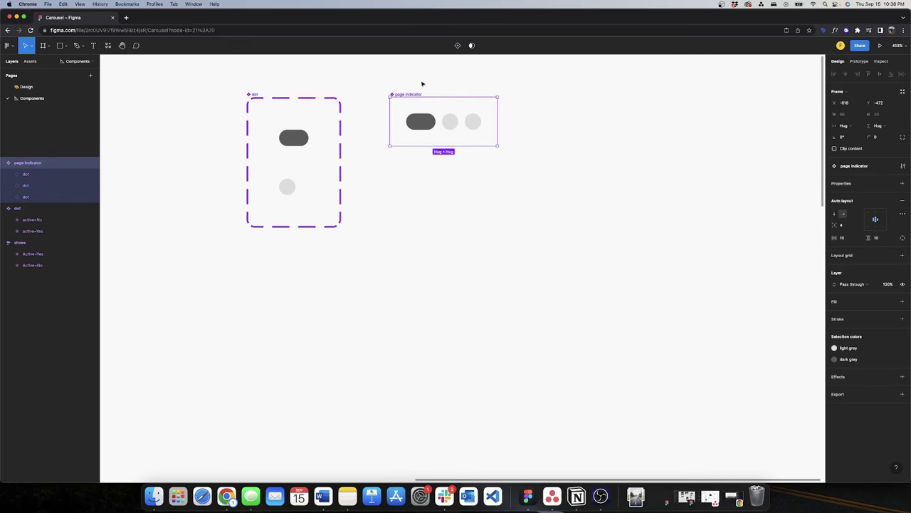
pyautogui.click(457, 46)
pyautogui.click(423, 76)
pyautogui.click(401, 94)
pyautogui.click(470, 297)
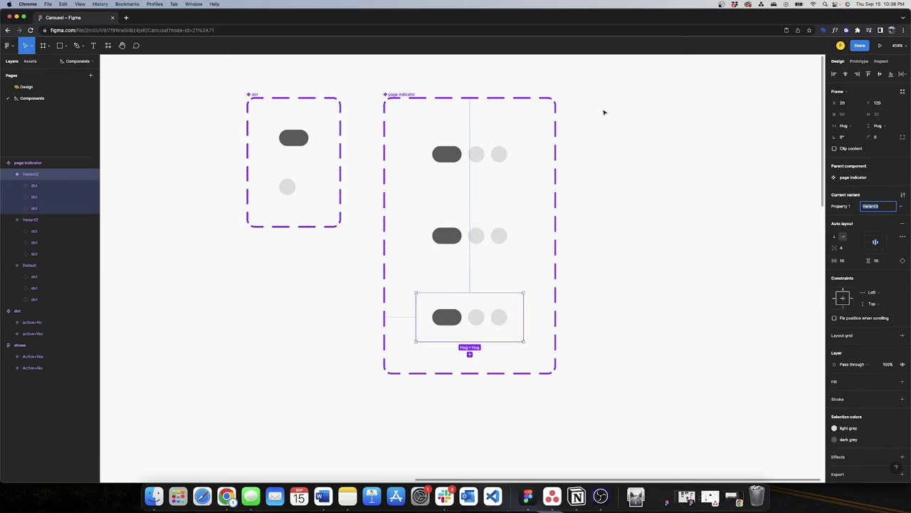
pyautogui.click(604, 112)
# Step: Name the page indicator variants page 1, page 2 and page 3
pyautogui.click(508, 233)
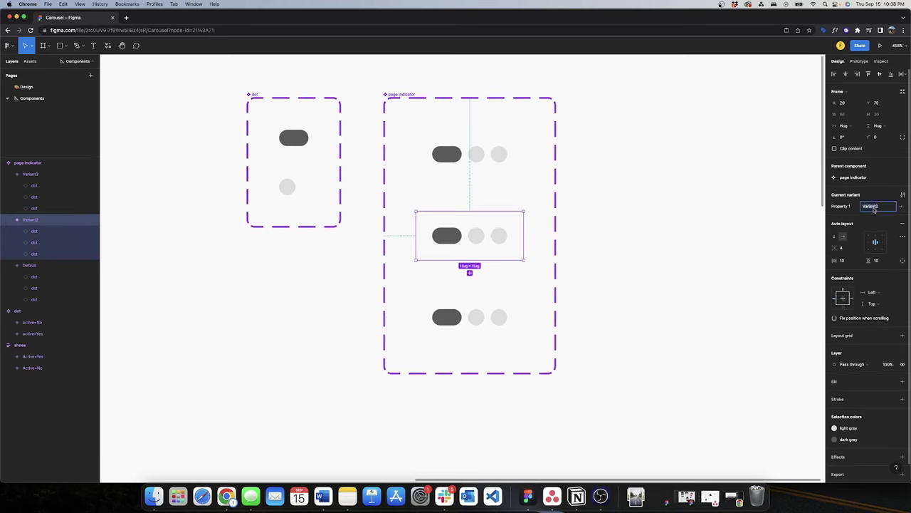
pyautogui.write('page 2')
pyautogui.click(533, 151)
pyautogui.click(517, 157)
pyautogui.click(870, 206)
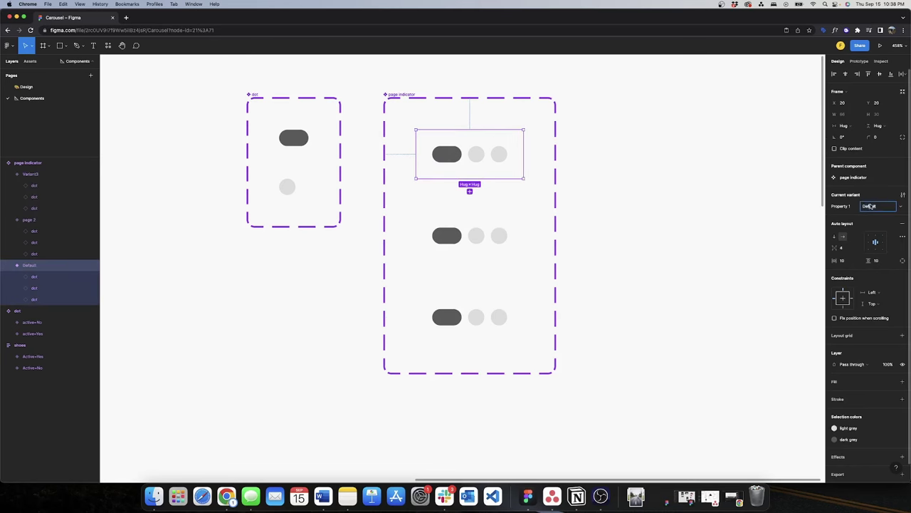
pyautogui.write('page 1')
pyautogui.click(519, 305)
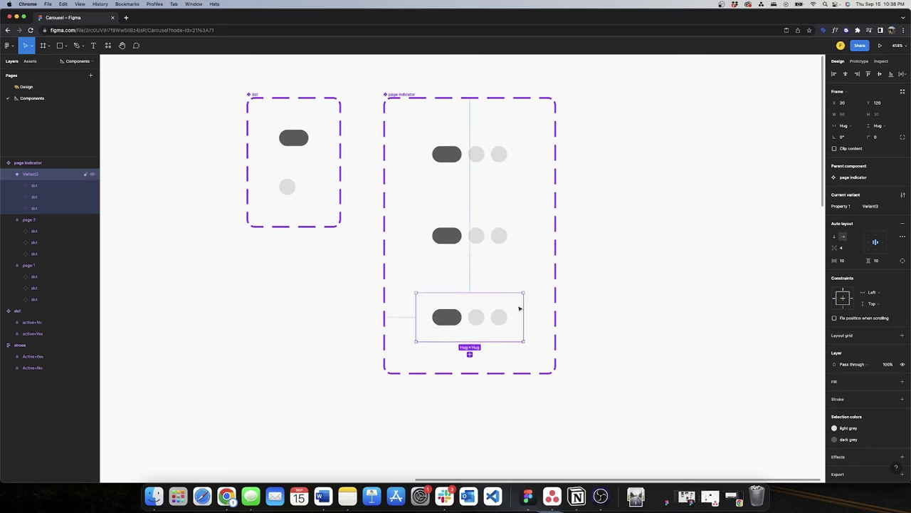
pyautogui.click(870, 206)
pyautogui.write('page 1')
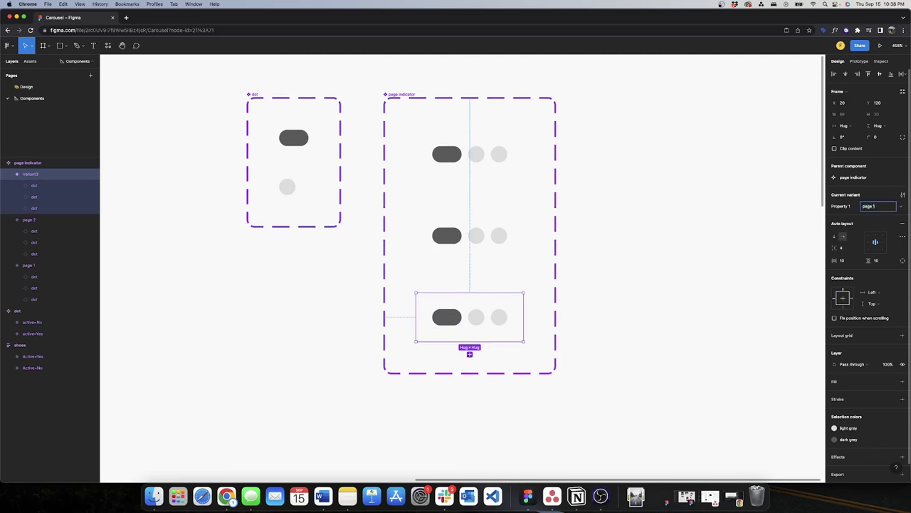
pyautogui.write('3')
pyautogui.click(633, 169)
# Step: Make the middle dot active on page 2 and the last dot active on page 3
pyautogui.click(474, 234)
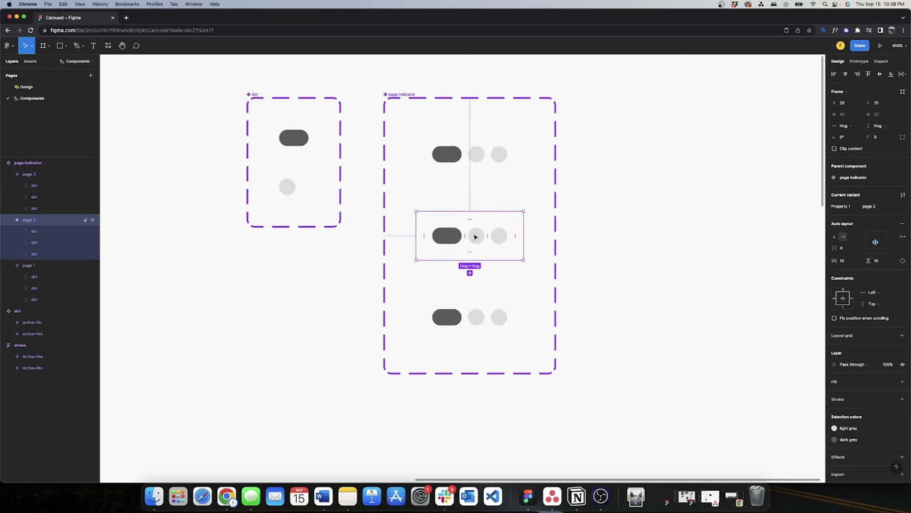
pyautogui.click(436, 237)
pyautogui.click(867, 206)
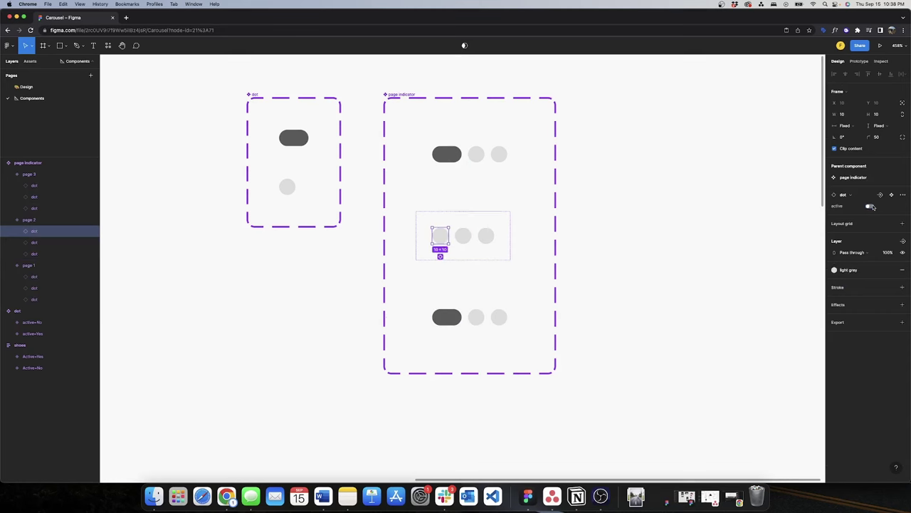
pyautogui.press('Tab')
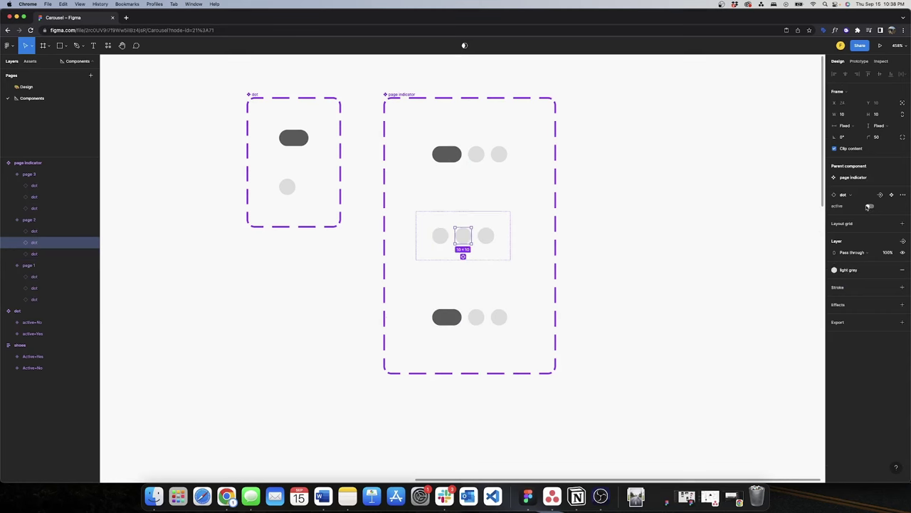
pyautogui.click(867, 206)
pyautogui.doubleClick(446, 316)
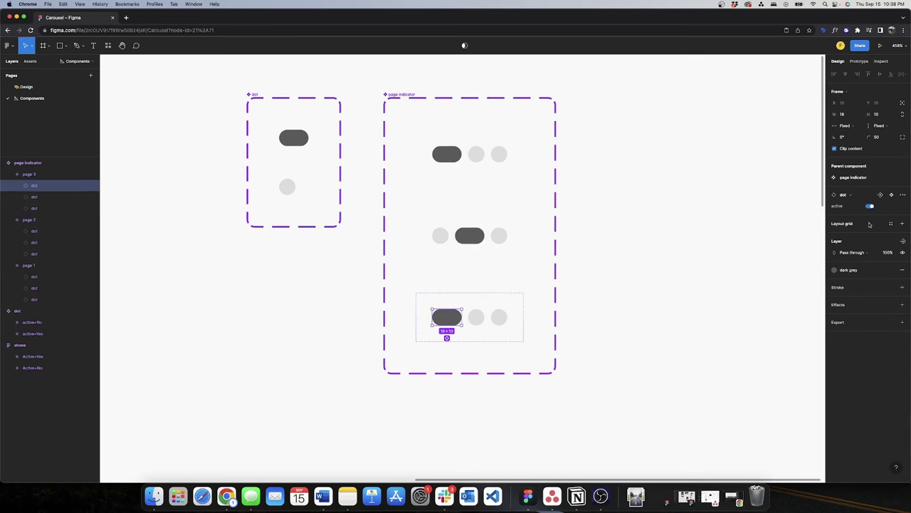
pyautogui.click(869, 206)
pyautogui.hotkey('shift', 'Tab')
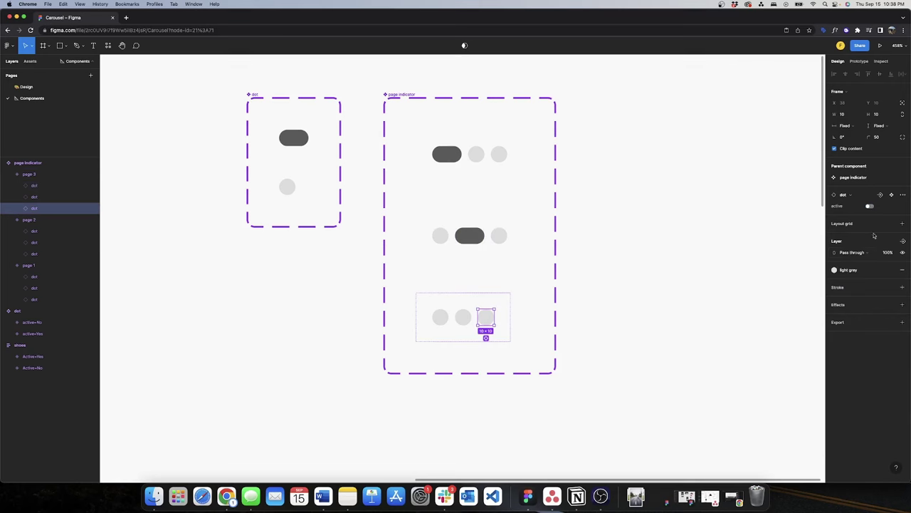
pyautogui.click(869, 206)
# Step: Zoom out and nudge the page indicator component set slightly right and down
pyautogui.click(615, 203)
pyautogui.scroll(-10, 604, 209)
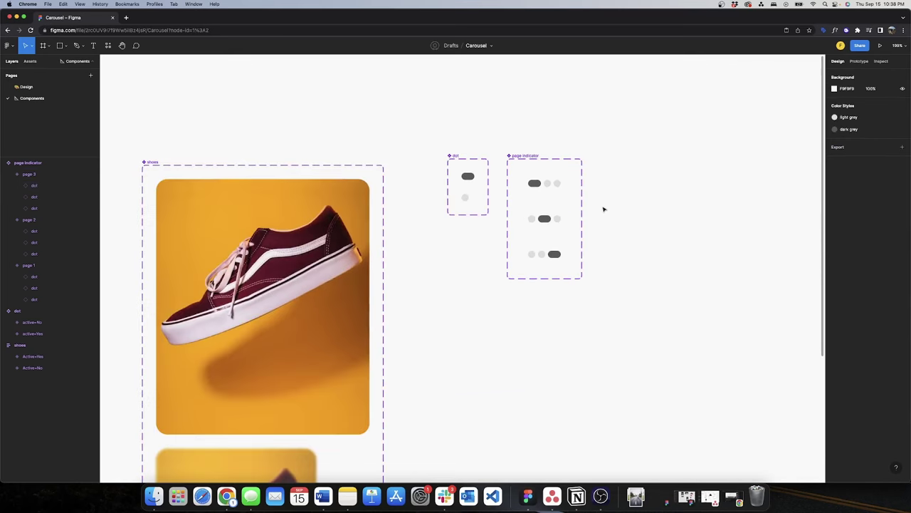
pyautogui.scroll(-2, 604, 208)
pyautogui.click(479, 169)
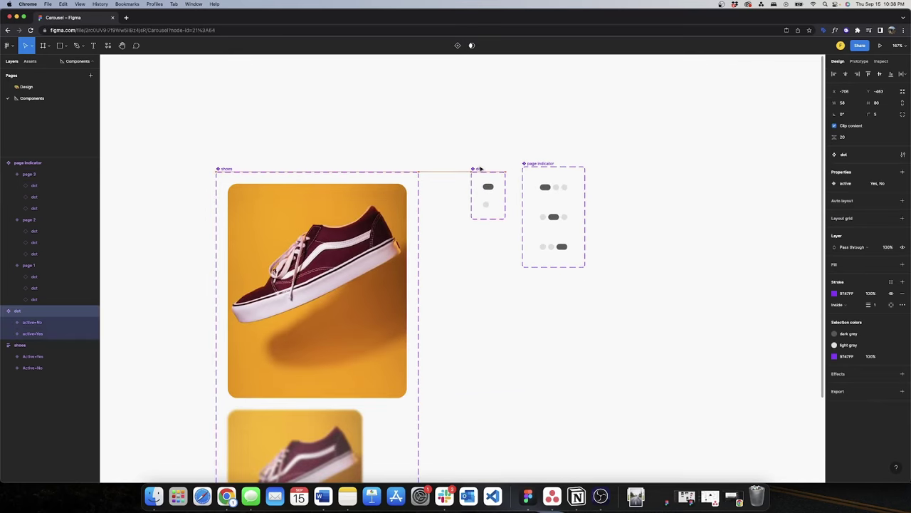
pyautogui.moveTo(539, 164); pyautogui.dragTo(555, 170)
pyautogui.click(495, 155)
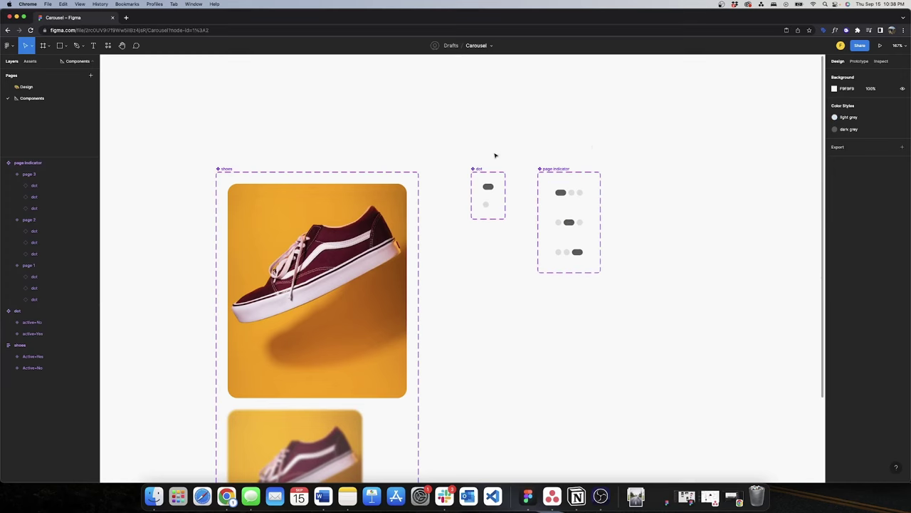
pyautogui.scroll(-5, 387, 186)
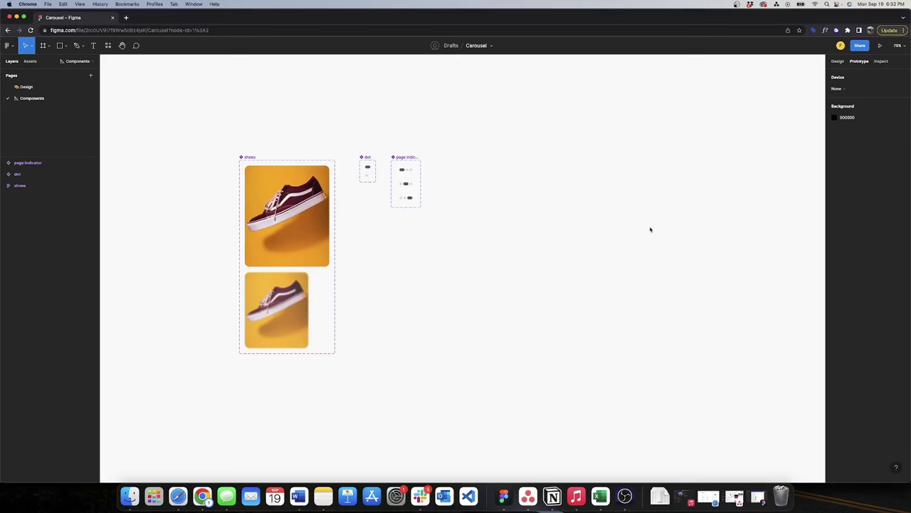
# Step: Place a shoes component instance on the canvas and wrap it in auto layout Frame 1
pyautogui.hotkey('shift', 'i')
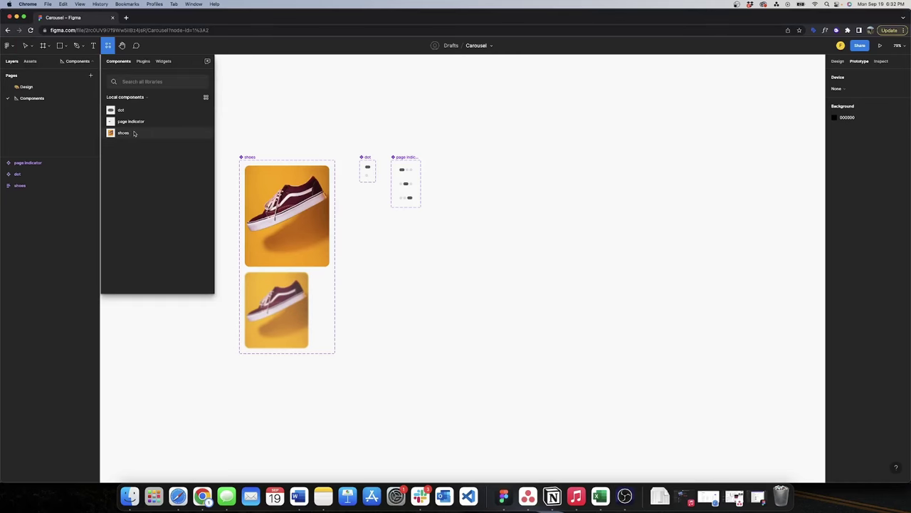
pyautogui.moveTo(134, 133); pyautogui.dragTo(554, 161)
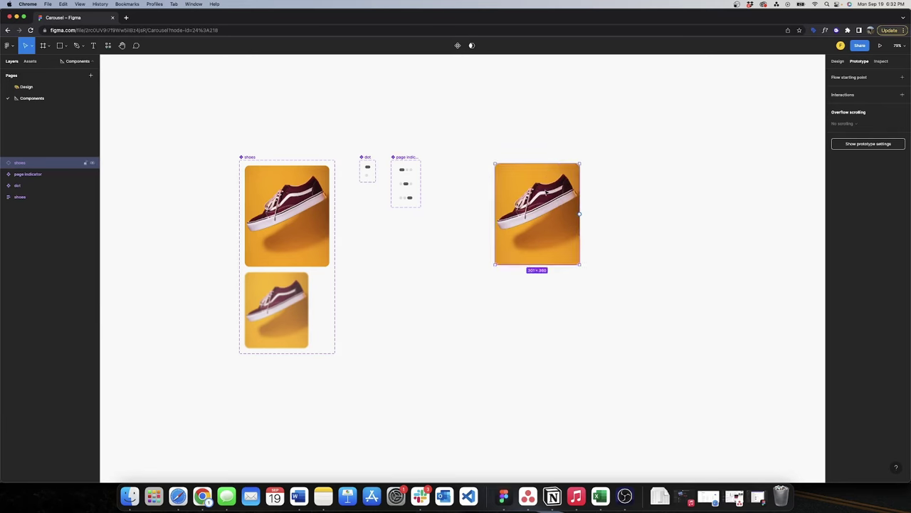
pyautogui.hotkey('shift', 'a')
pyautogui.click(546, 149)
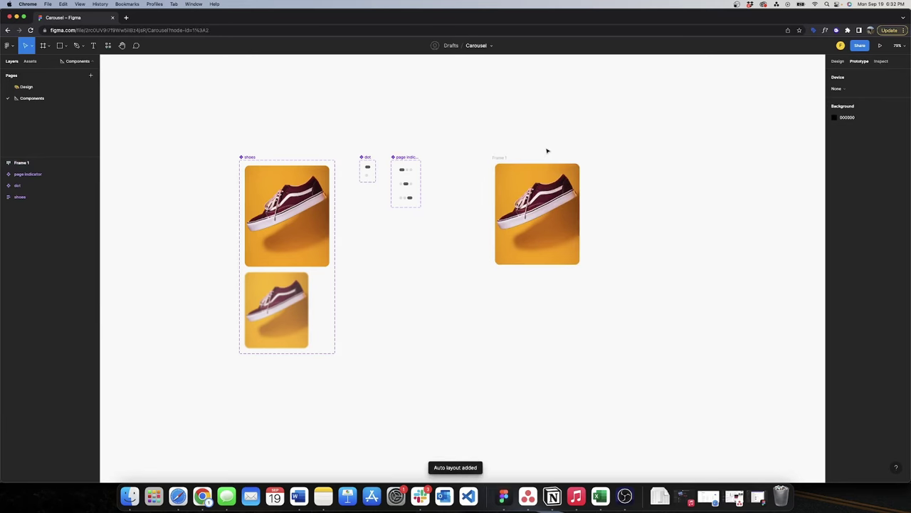
pyautogui.click(504, 157)
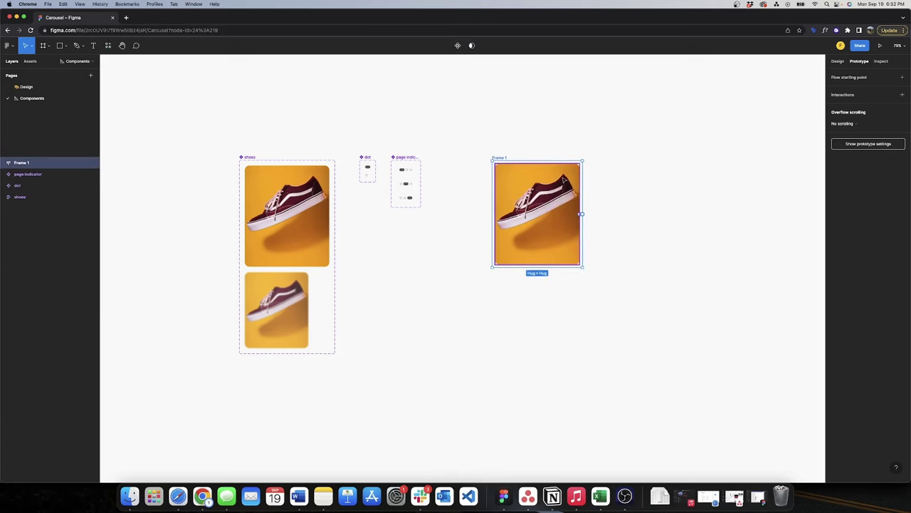
pyautogui.click(838, 62)
# Step: Set Frame 1's auto layout padding to 0
pyautogui.click(881, 205)
pyautogui.write('0')
pyautogui.click(856, 204)
pyautogui.write('0')
pyautogui.press('Return')
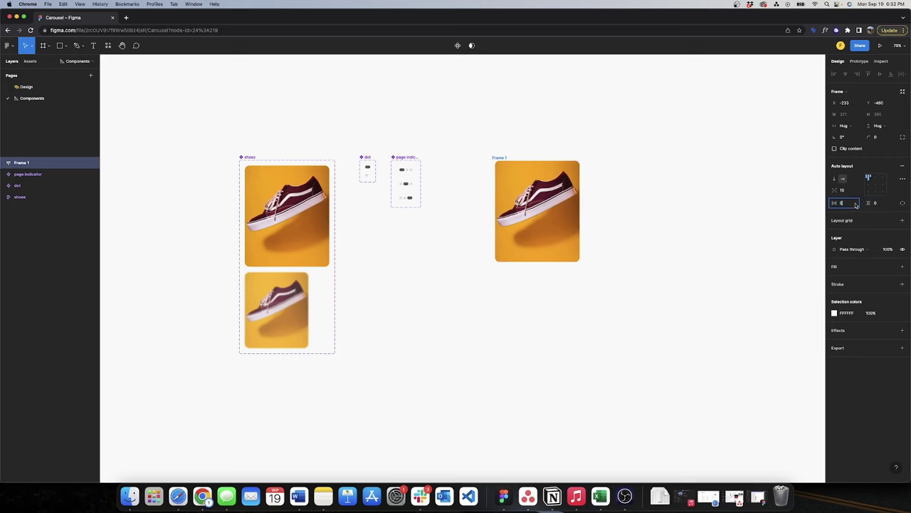
pyautogui.click(639, 126)
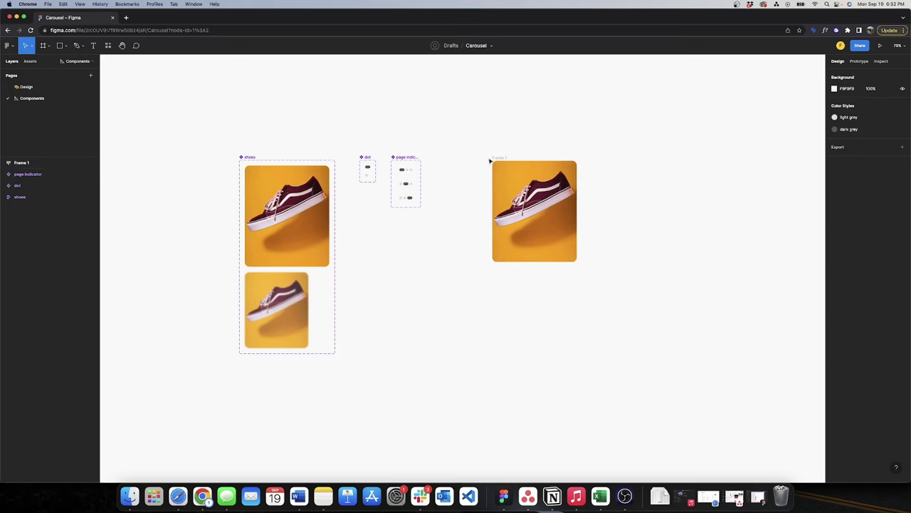
pyautogui.click(519, 187)
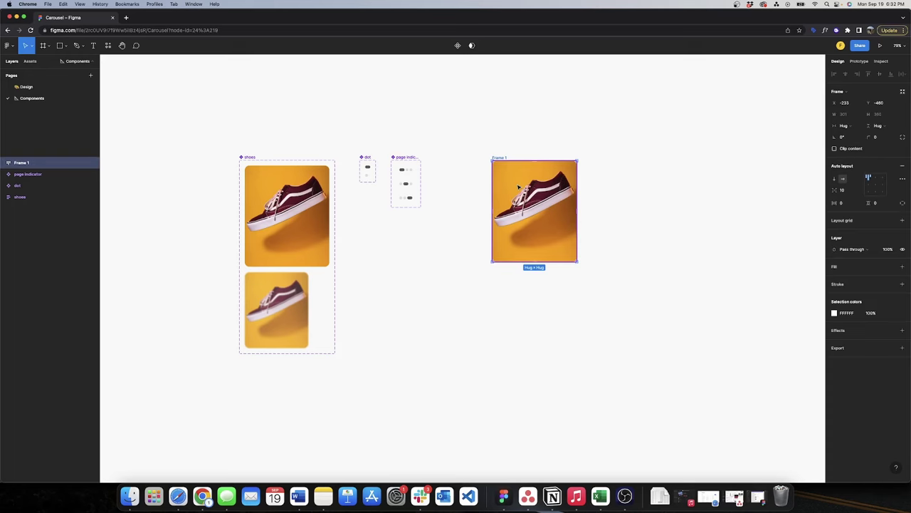
# Step: Duplicate the shoes image inside Frame 1 to make a row of three
pyautogui.press('super+d')
pyautogui.press('super+d')
pyautogui.click(551, 151)
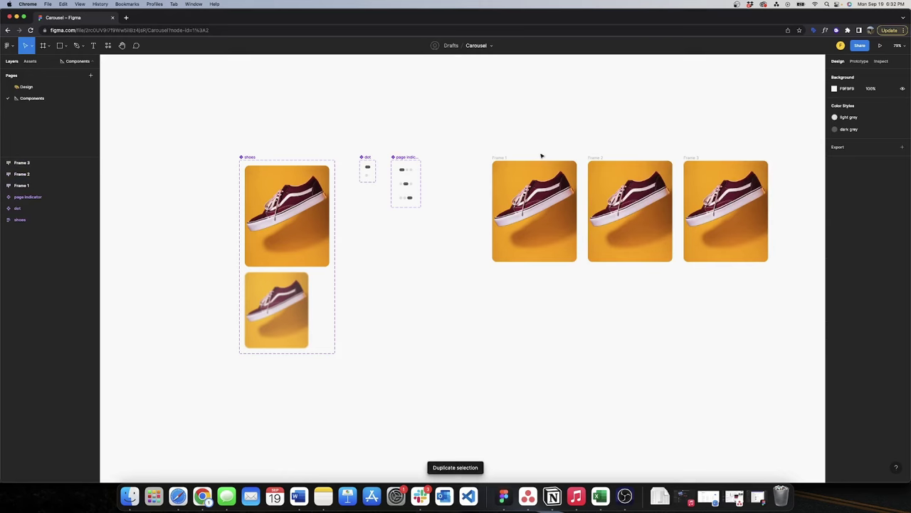
pyautogui.press('super+z')
pyautogui.press('super+z')
pyautogui.click(542, 150)
pyautogui.click(503, 158)
pyautogui.click(511, 172)
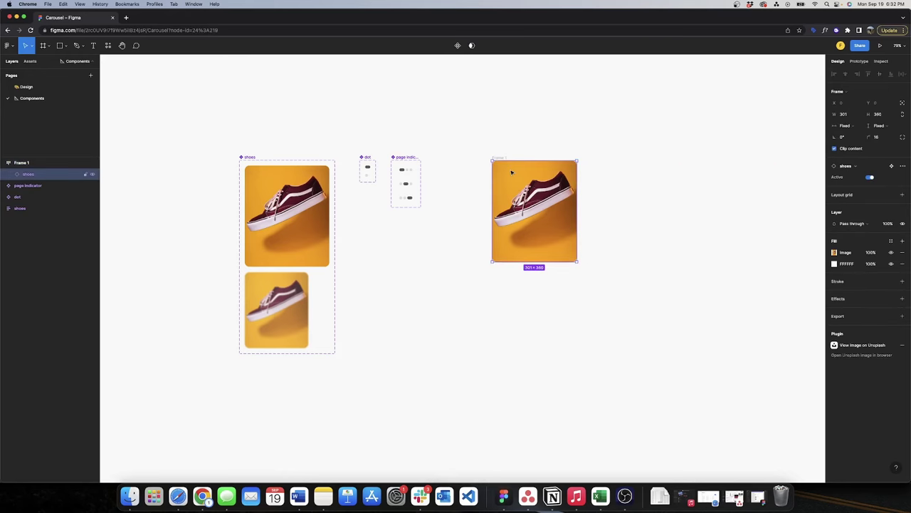
pyautogui.press('super+d')
pyautogui.press('super+d')
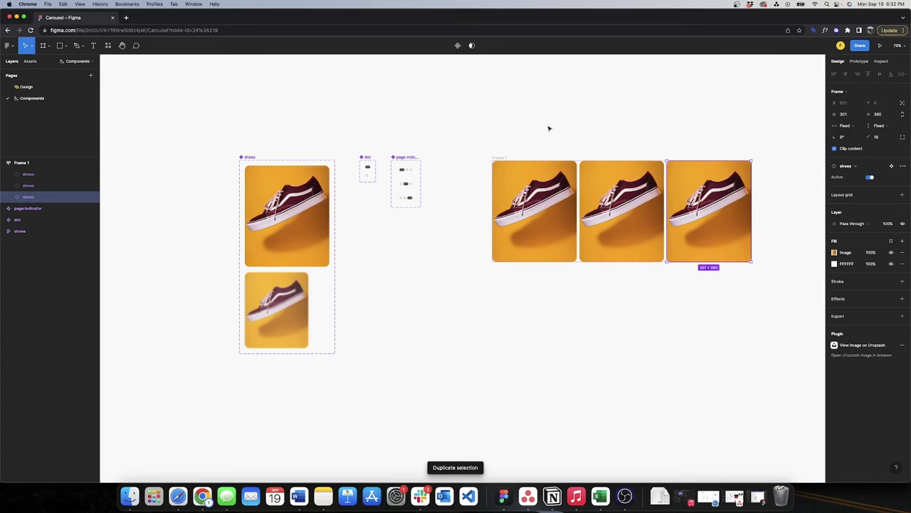
# Step: Set the gap between the shoe images to 22
pyautogui.click(498, 158)
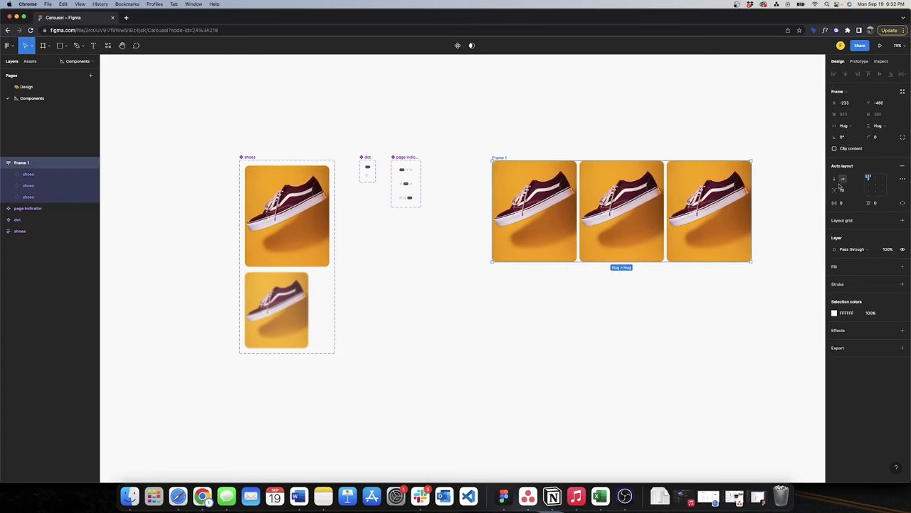
pyautogui.moveTo(844, 190); pyautogui.dragTo(853, 191)
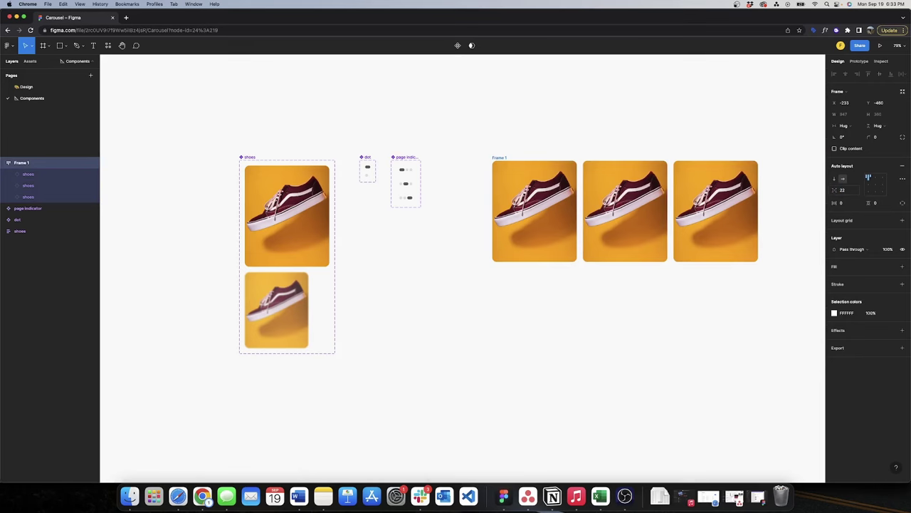
pyautogui.click(576, 141)
pyautogui.click(501, 159)
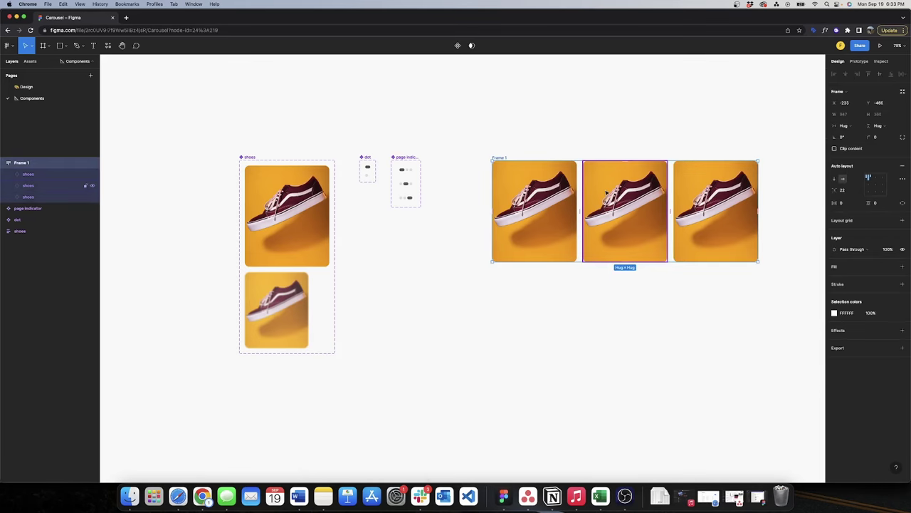
# Step: Set Active to No on the middle and third shoes
pyautogui.click(625, 212)
pyautogui.click(871, 178)
pyautogui.press('Tab')
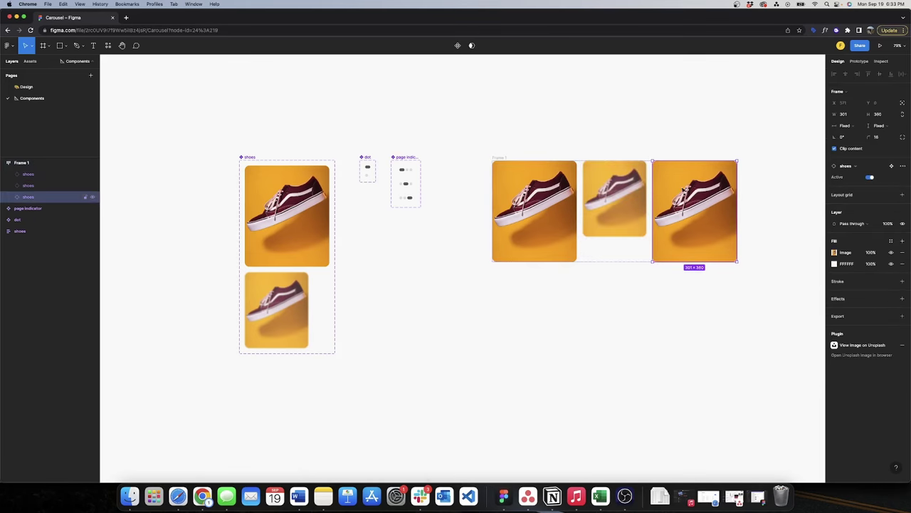
pyautogui.click(869, 178)
pyautogui.click(669, 130)
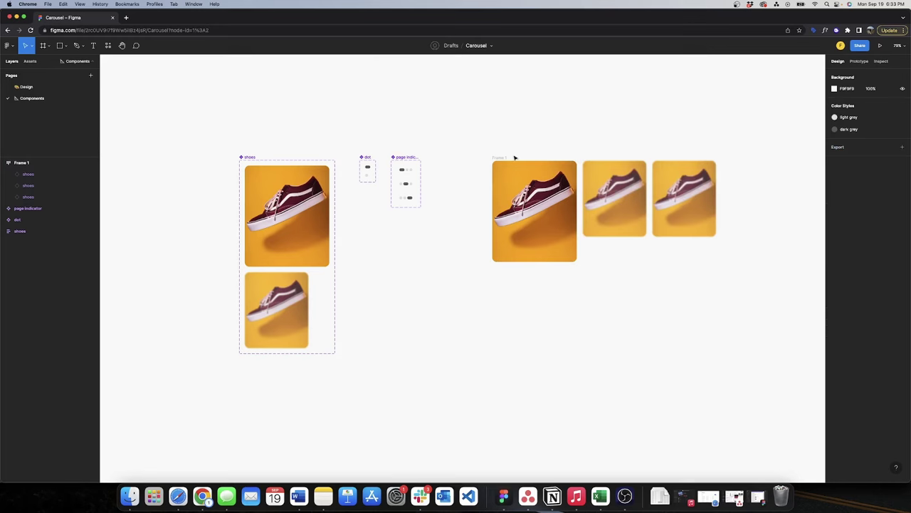
# Step: Centre the shoe images vertically within Frame 1
pyautogui.click(501, 158)
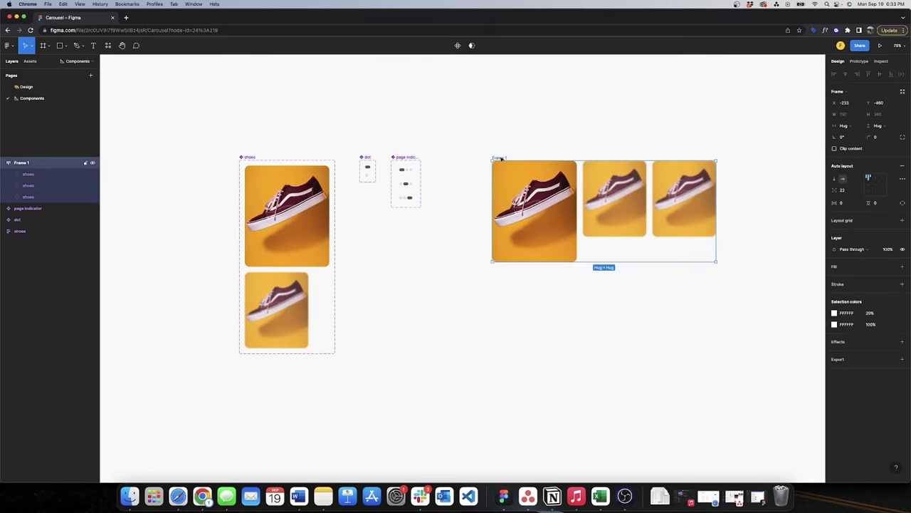
pyautogui.click(869, 185)
pyautogui.click(682, 143)
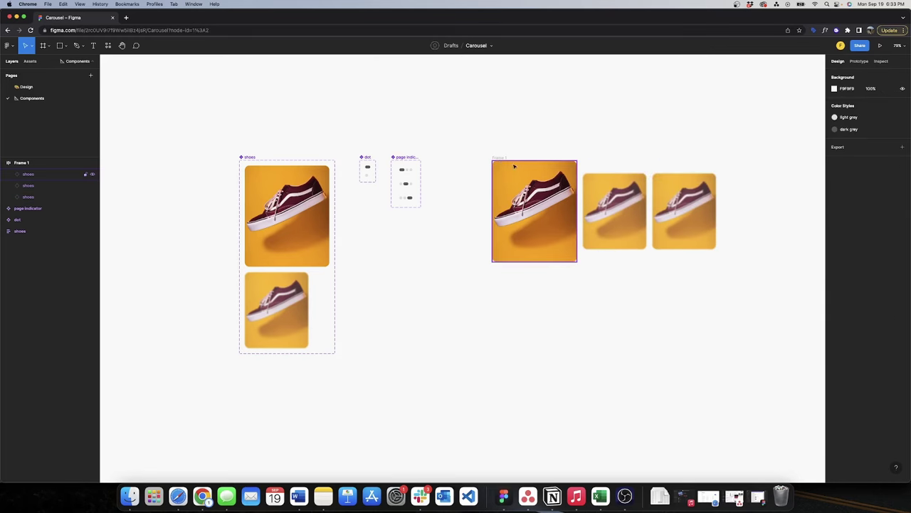
pyautogui.click(501, 158)
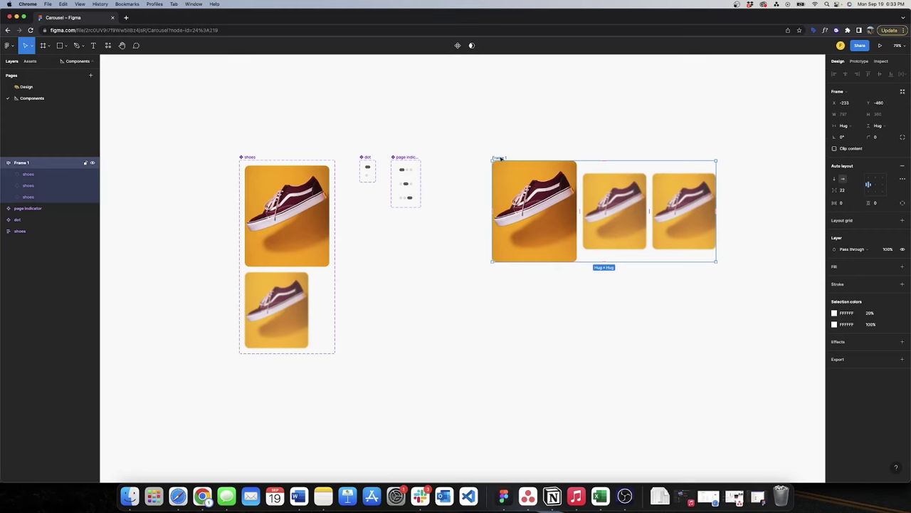
pyautogui.hotkey('shift', 'i')
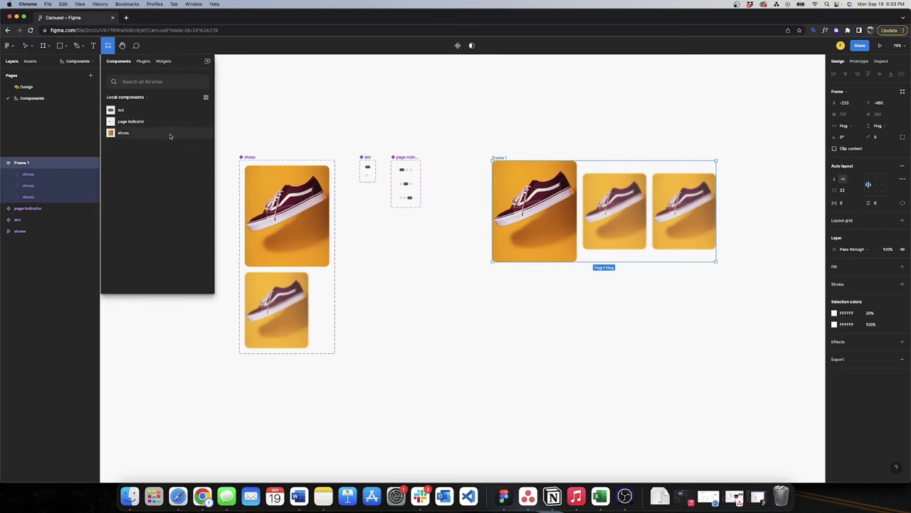
# Step: Insert a page indicator below Frame 1 and wrap both in a new auto layout Frame 2
pyautogui.click(150, 121)
pyautogui.moveTo(732, 212); pyautogui.dragTo(534, 276)
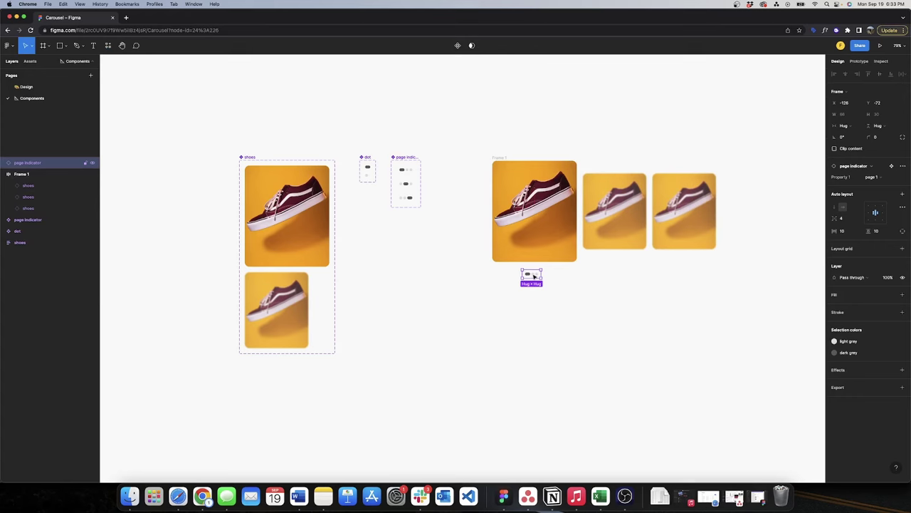
pyautogui.click(509, 152)
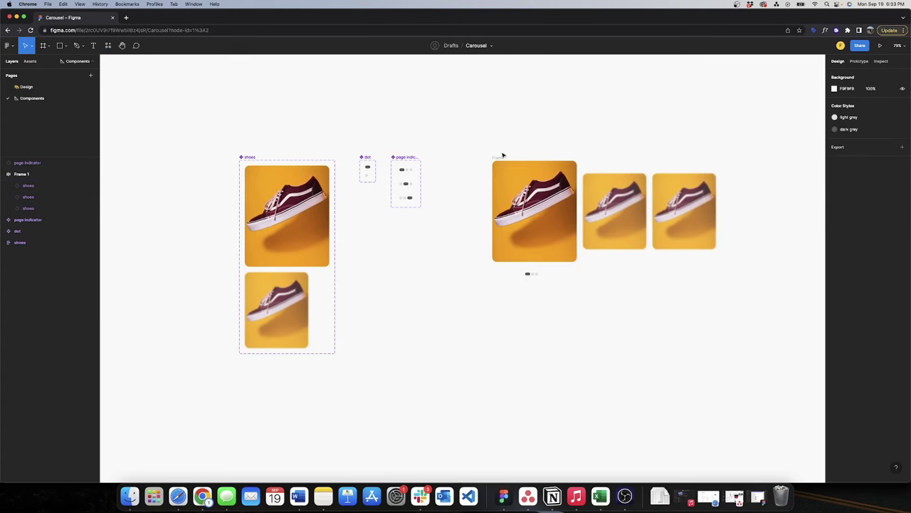
pyautogui.click(502, 158)
pyautogui.keyDown('shift'); pyautogui.click(536, 274); pyautogui.keyUp('shift')
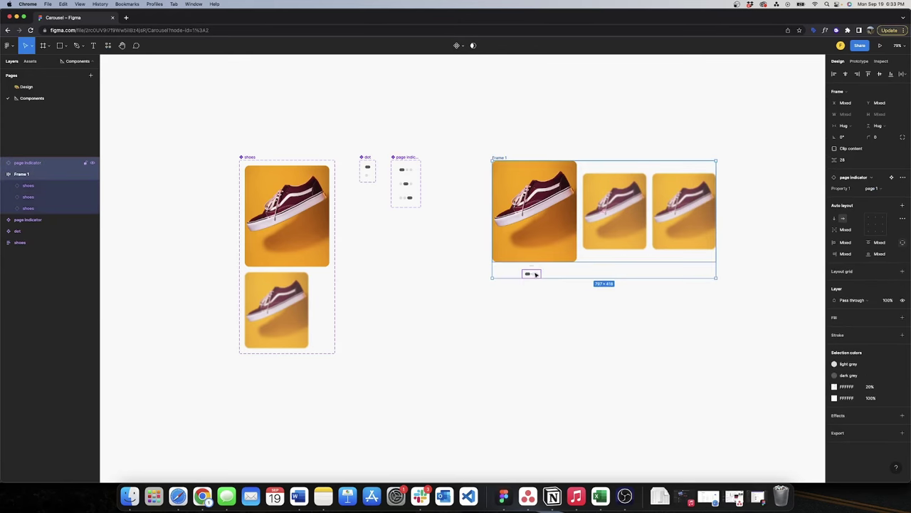
pyautogui.hotkey('shift', 'a')
# Step: Narrow Frame 2 to the first slide's width and set the page indicator width to Fill container
pyautogui.click(539, 126)
pyautogui.click(500, 156)
pyautogui.moveTo(713, 178); pyautogui.dragTo(578, 173)
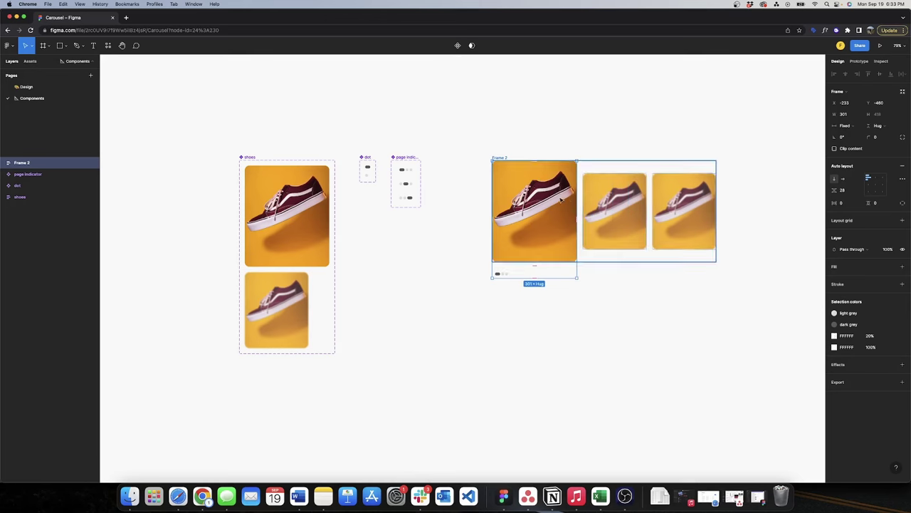
pyautogui.click(536, 289)
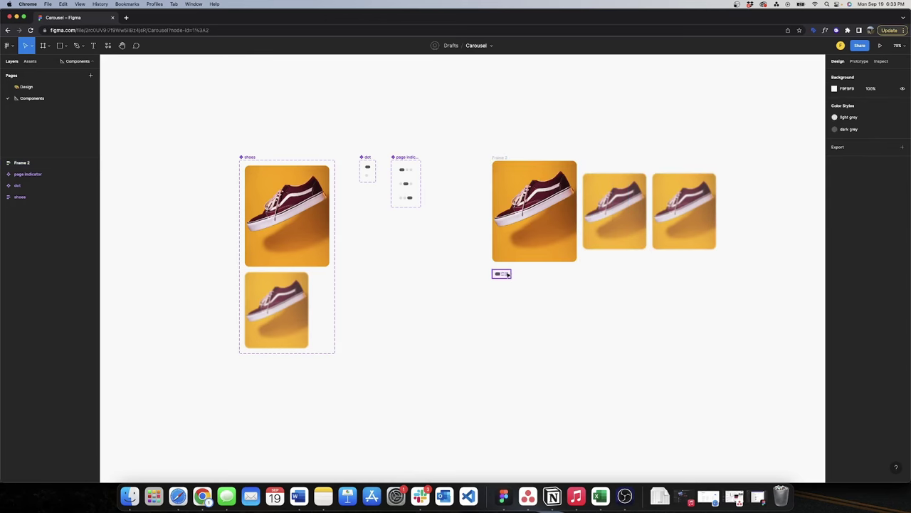
pyautogui.click(499, 274)
pyautogui.click(854, 126)
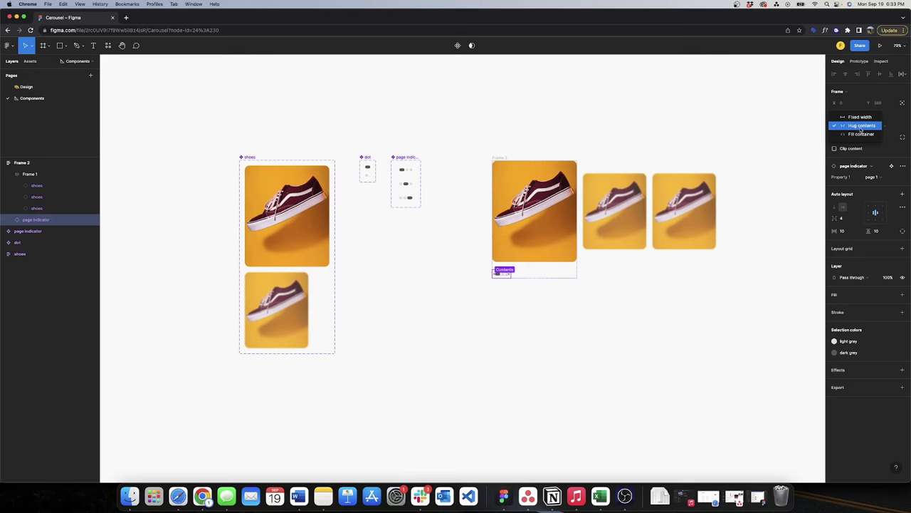
pyautogui.click(858, 134)
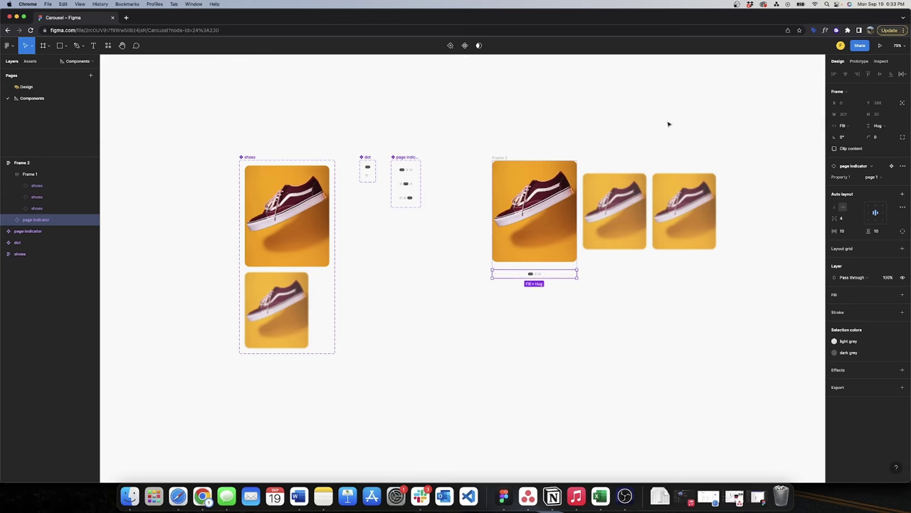
pyautogui.press('Escape')
pyautogui.click(628, 196)
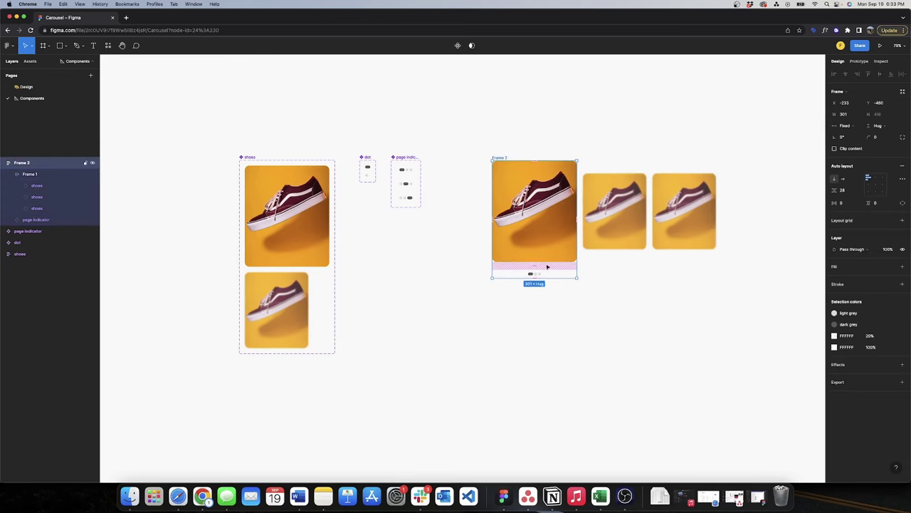
# Step: Set the auto layout gap between the shoe row and the dots to 8
pyautogui.click(849, 192)
pyautogui.write('8')
pyautogui.press('Return')
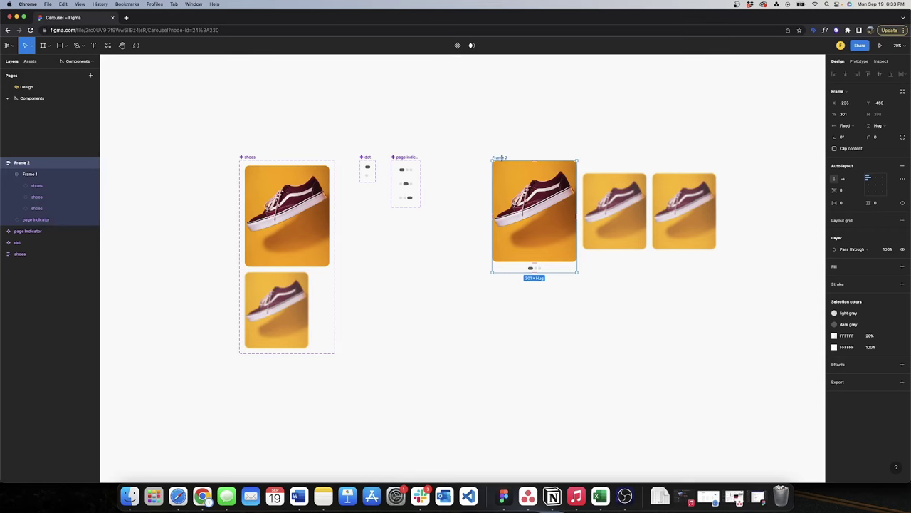
# Step: Make Frame 2 a component and name it 'carousel'
pyautogui.press('super+alt+k')
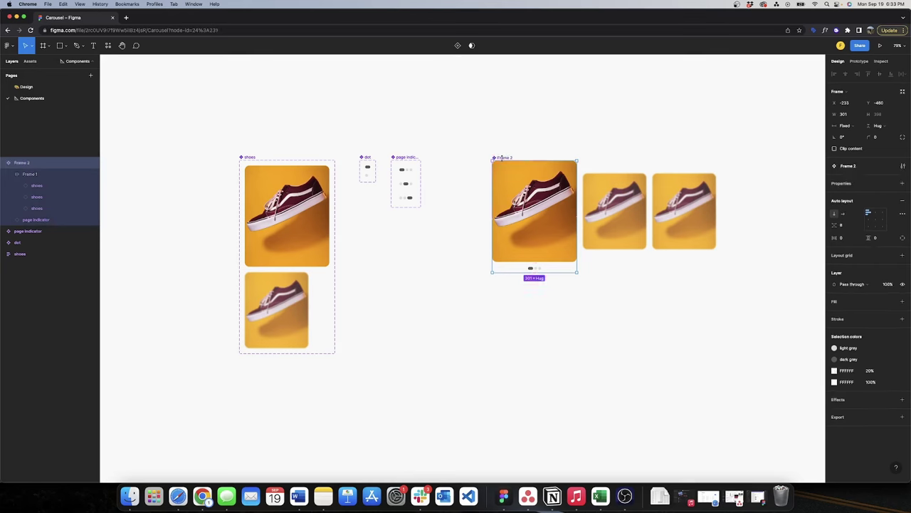
pyautogui.doubleClick(505, 158)
pyautogui.write('carousel')
pyautogui.click(544, 140)
pyautogui.hscroll(2, 498, 150)
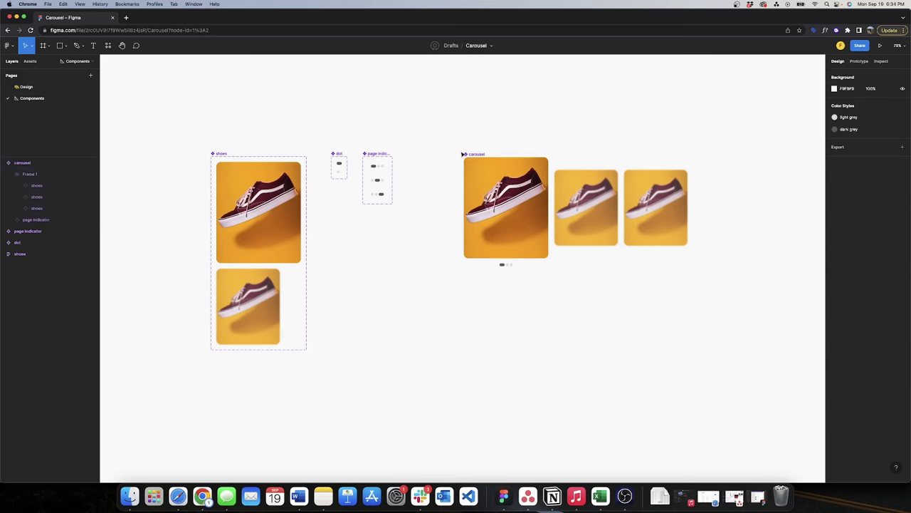
pyautogui.click(480, 153)
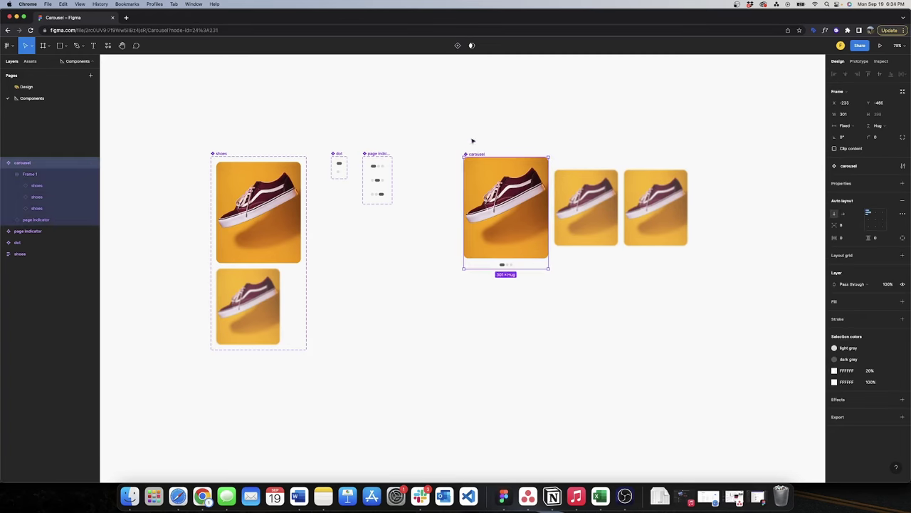
# Step: Add two more carousel variants and turn off Clip content on the variant set
pyautogui.click(457, 46)
pyautogui.click(463, 104)
pyautogui.click(470, 149)
pyautogui.click(458, 46)
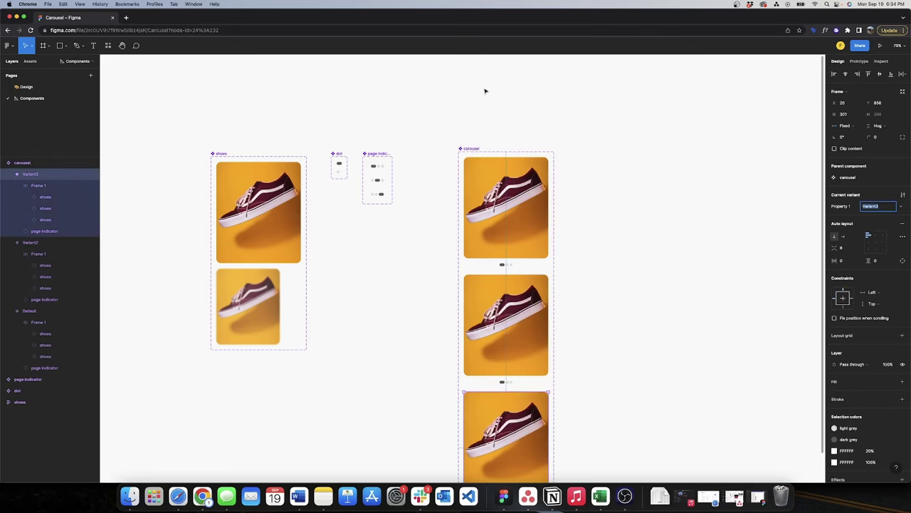
pyautogui.scroll(-3, 484, 89)
pyautogui.click(525, 225)
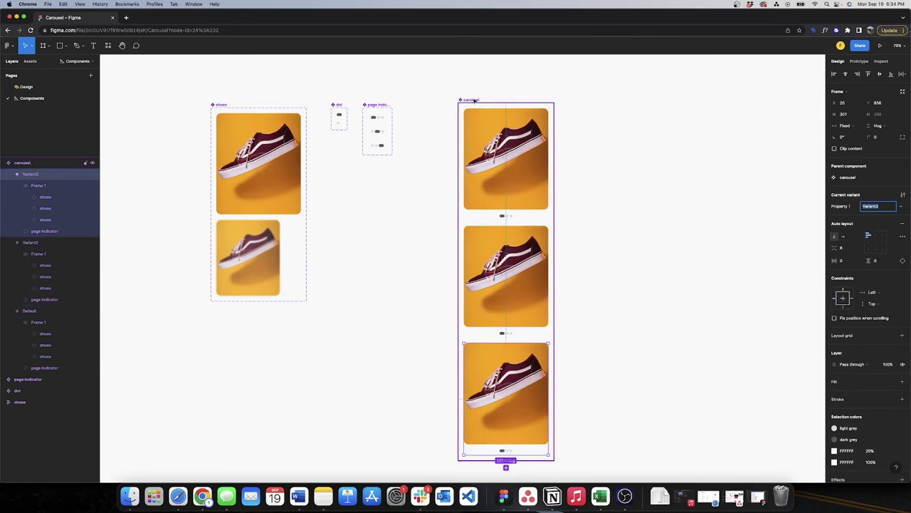
pyautogui.click(835, 126)
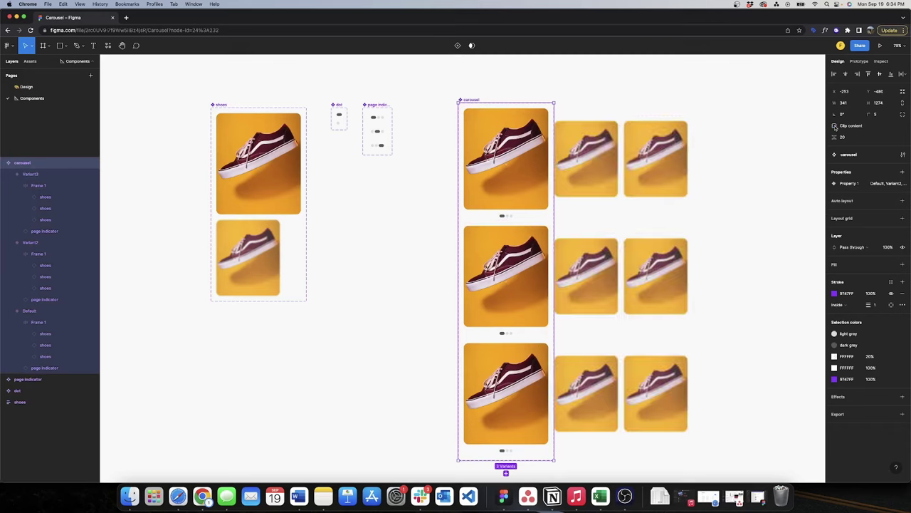
pyautogui.click(714, 139)
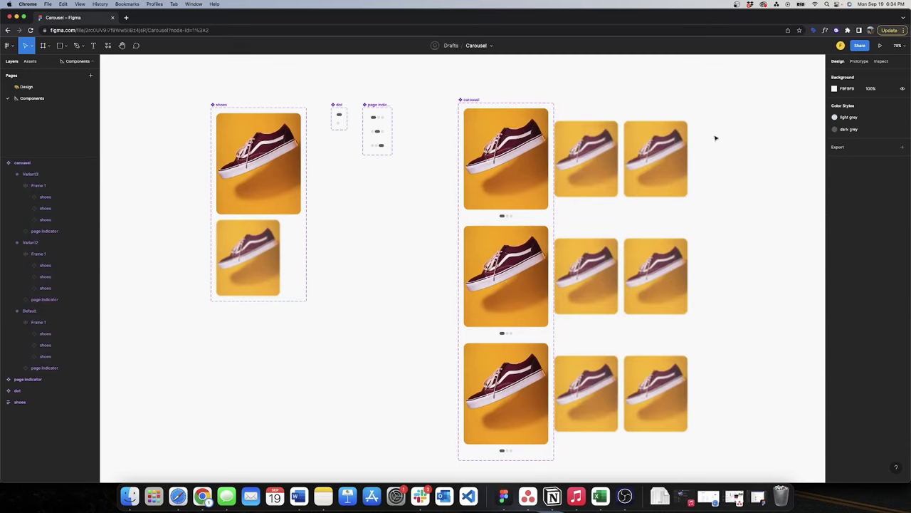
# Step: Set the second and third variants' page indicators to page 2 and page 3
pyautogui.click(509, 306)
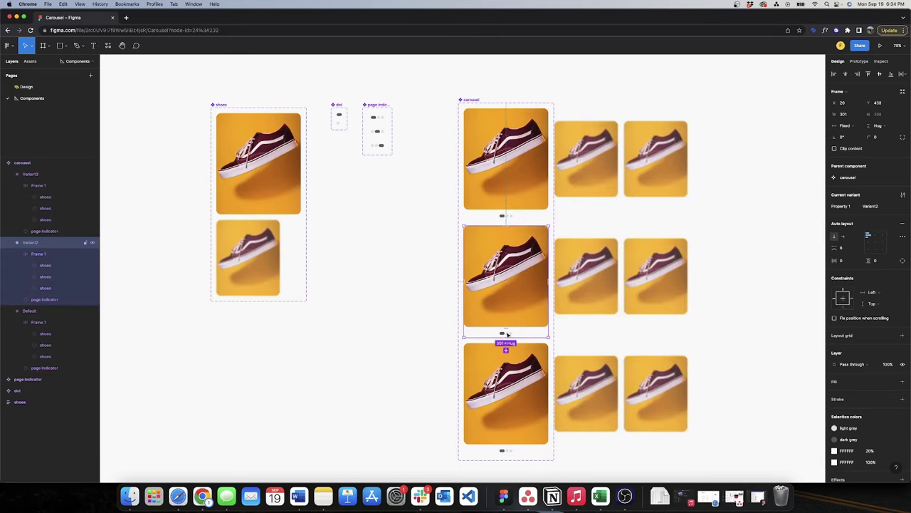
pyautogui.click(507, 334)
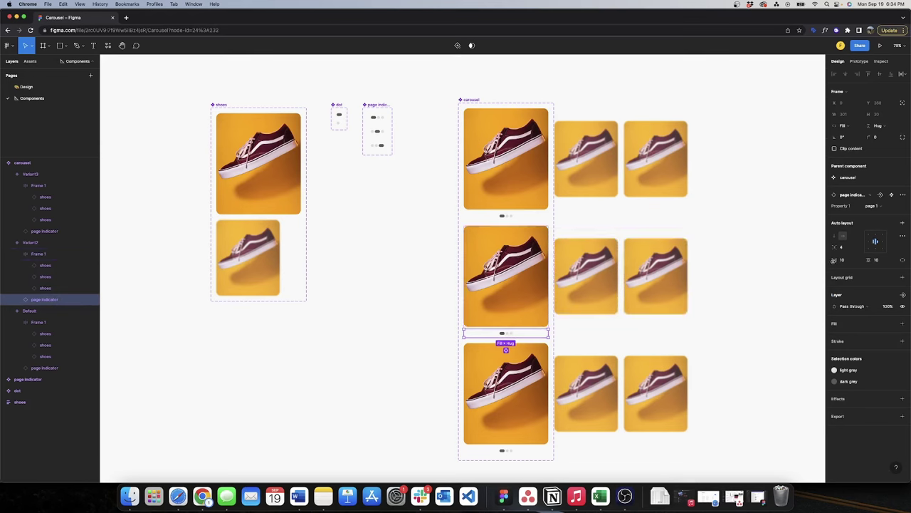
pyautogui.click(872, 205)
pyautogui.click(878, 215)
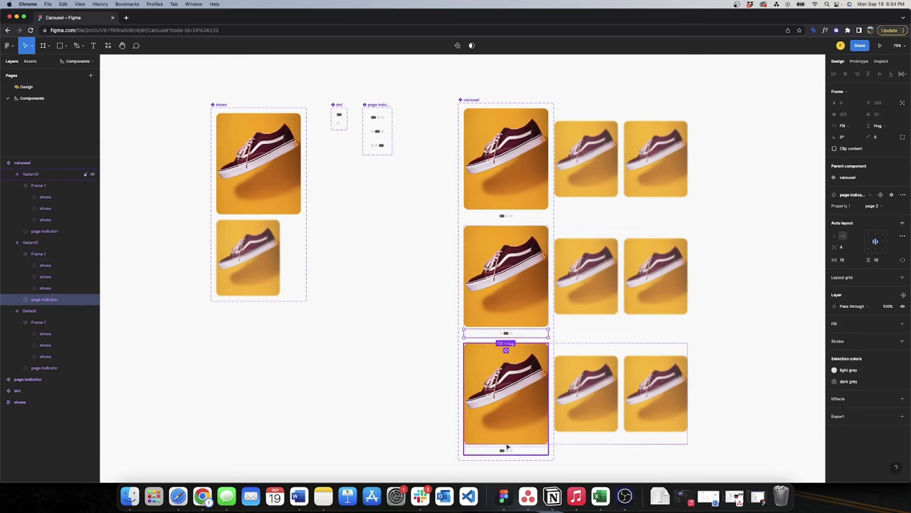
pyautogui.click(508, 449)
pyautogui.click(881, 206)
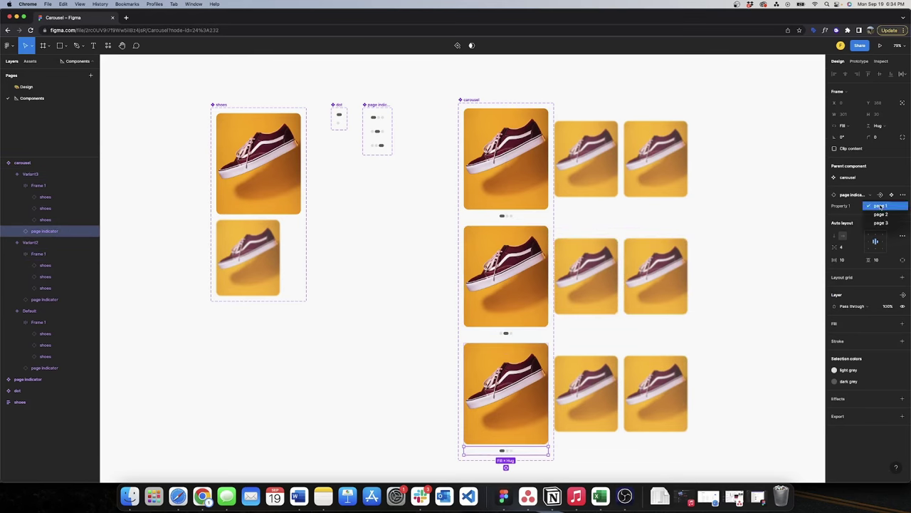
pyautogui.click(883, 221)
pyautogui.click(686, 230)
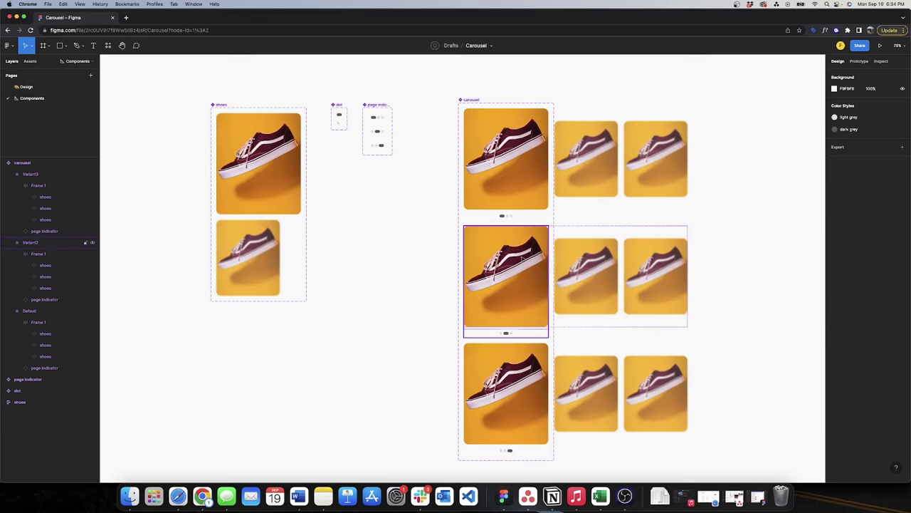
pyautogui.click(680, 246)
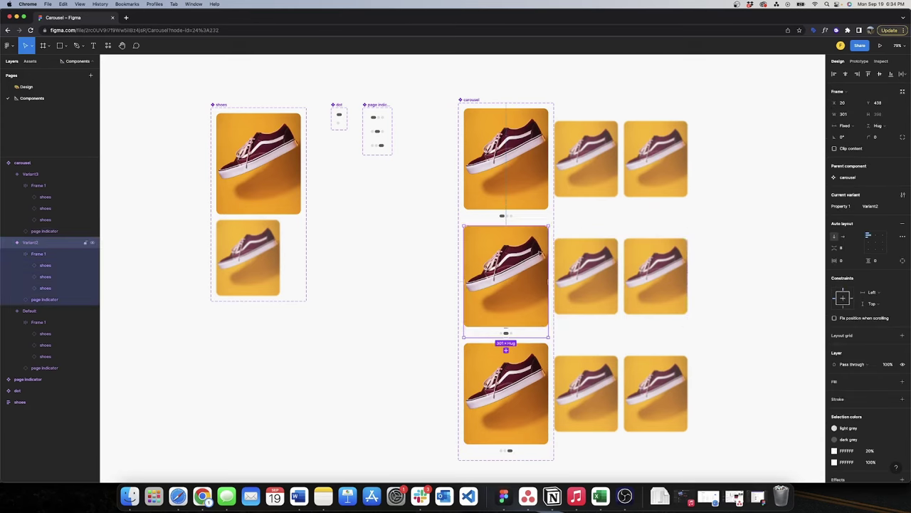
# Step: Centre the second variant's shoe row and make its middle shoe the active one
pyautogui.click(875, 237)
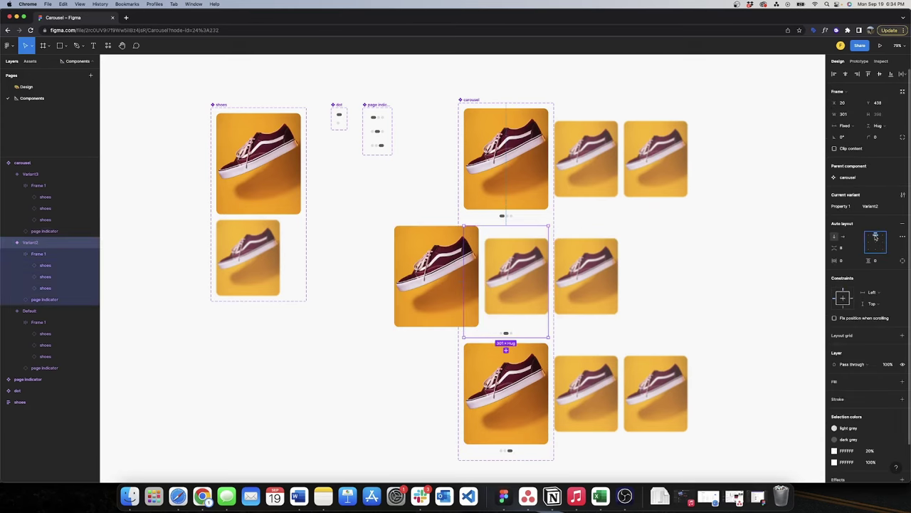
pyautogui.click(515, 268)
pyautogui.click(430, 266)
pyautogui.click(869, 206)
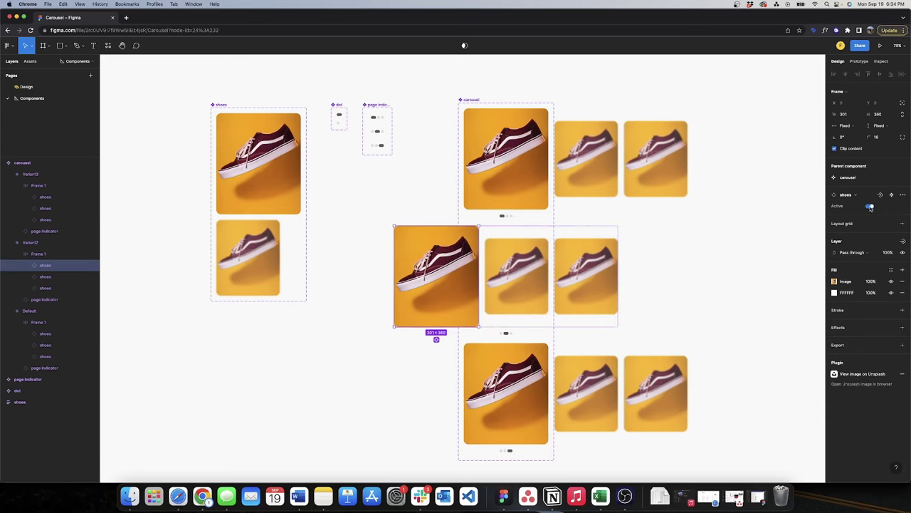
pyautogui.click(870, 205)
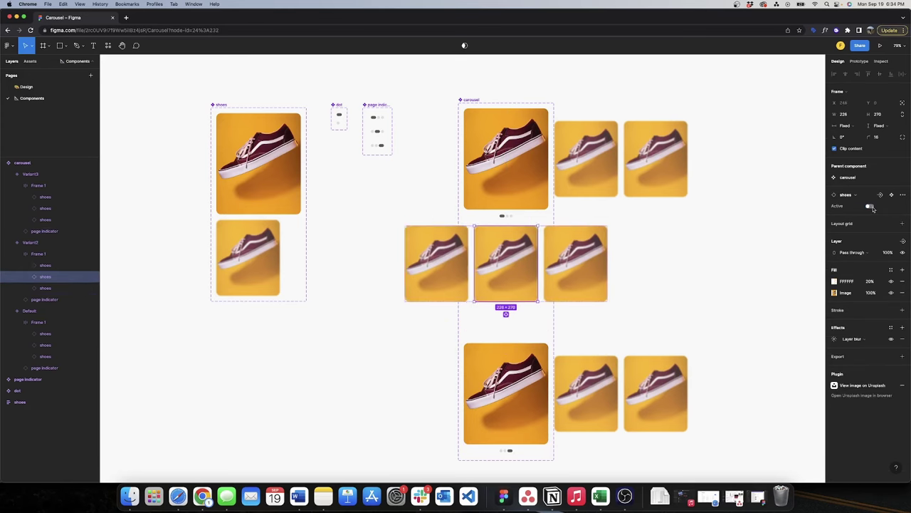
# Step: Right-align the third variant's shoe row and make its last shoe the active one
pyautogui.click(539, 365)
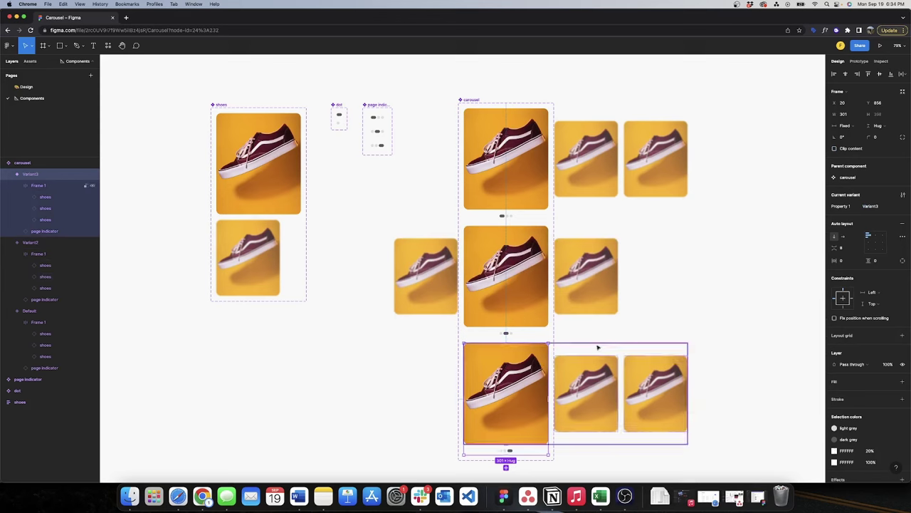
pyautogui.click(883, 237)
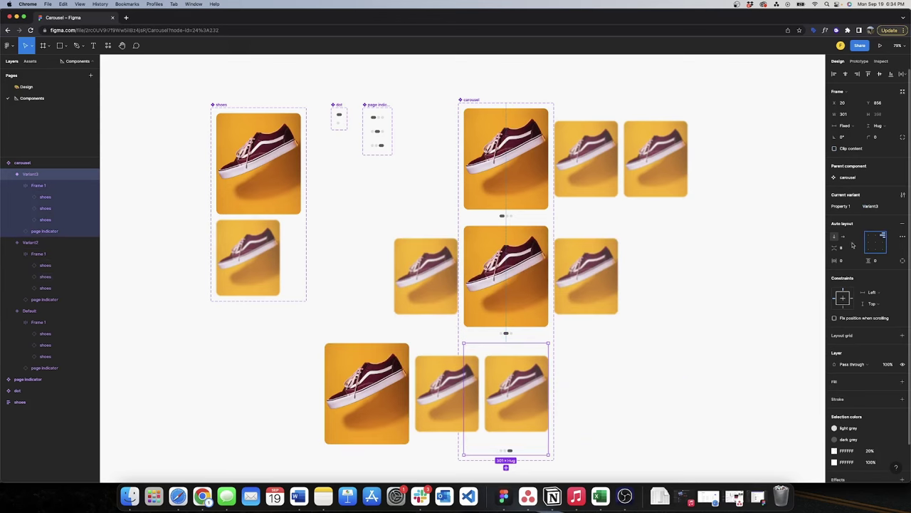
pyautogui.click(401, 366)
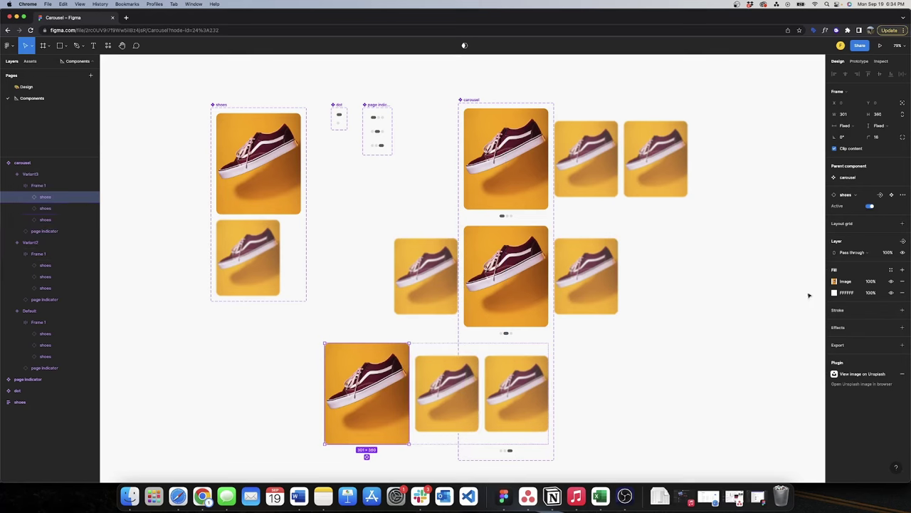
pyautogui.click(869, 207)
pyautogui.hotkey('shift', 'Tab')
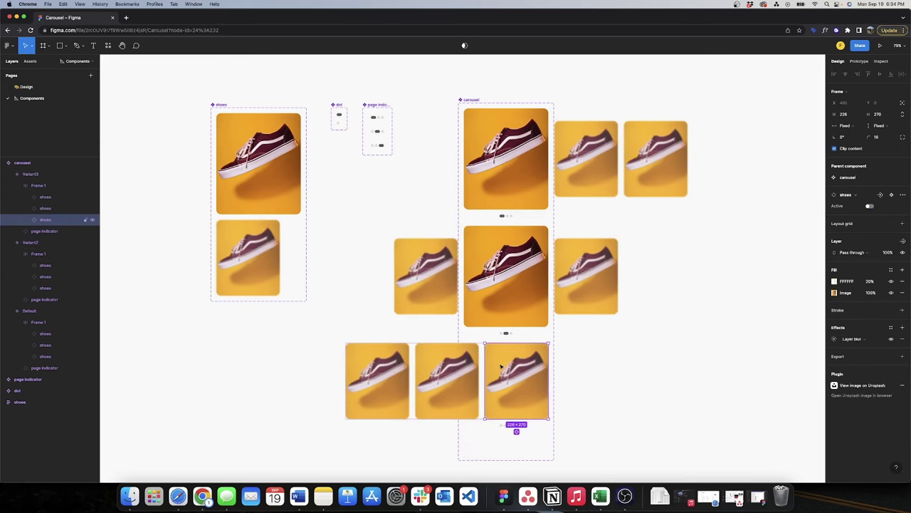
pyautogui.click(869, 207)
pyautogui.click(759, 291)
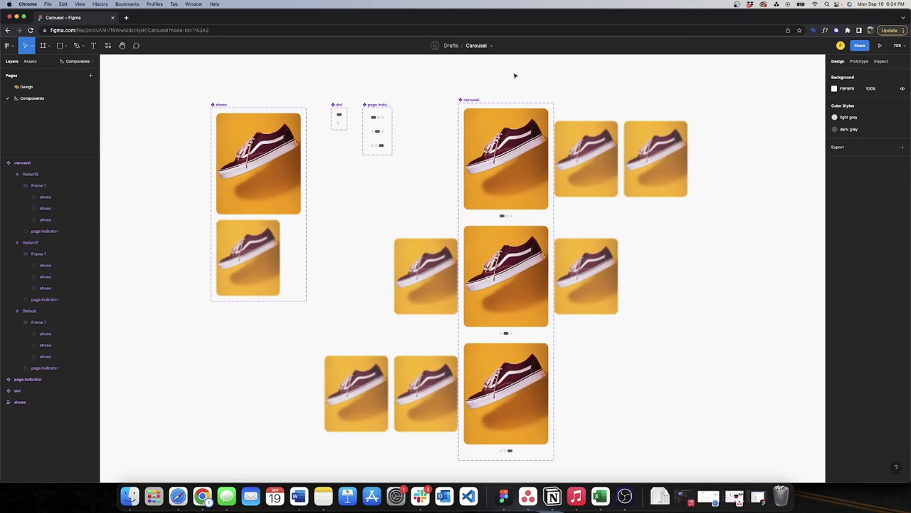
# Step: Switch the right sidebar to the Prototype settings
pyautogui.click(859, 61)
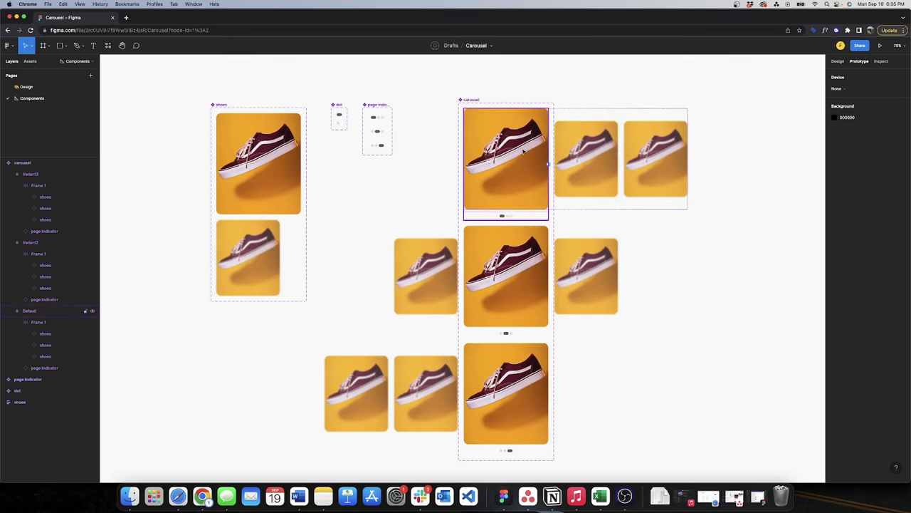
# Step: Link the Default variant's shoe row to the second variant with an On drag trigger
pyautogui.click(605, 137)
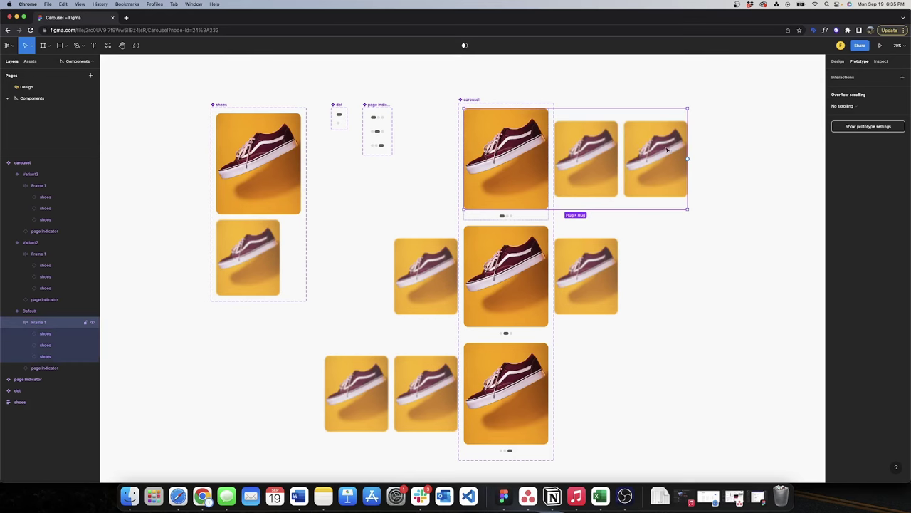
pyautogui.moveTo(687, 158); pyautogui.dragTo(518, 244)
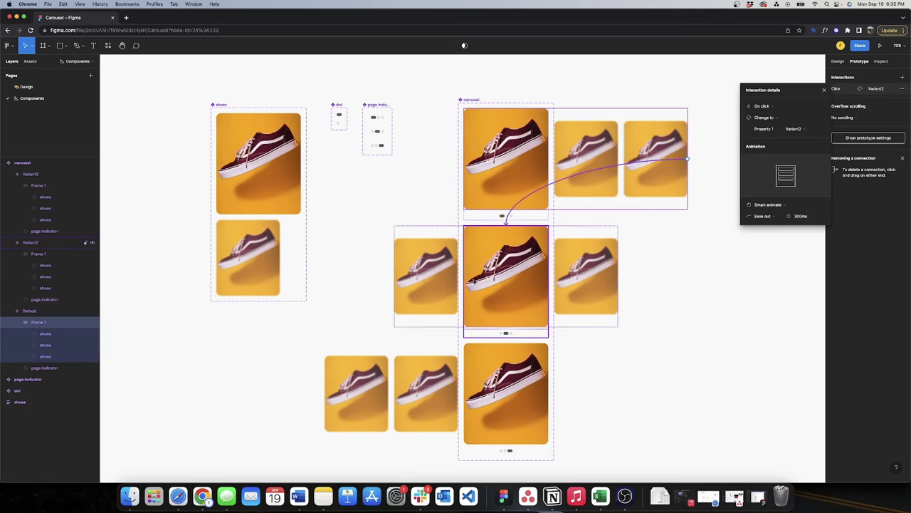
pyautogui.click(766, 108)
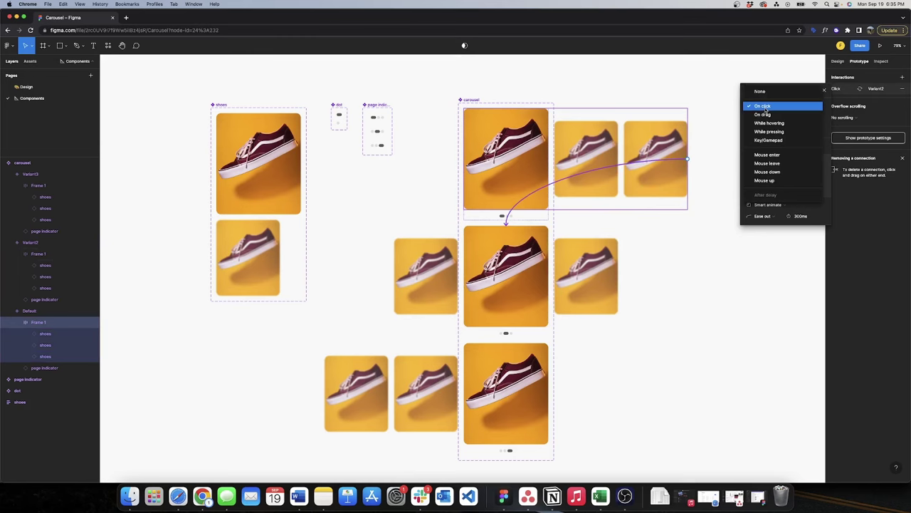
pyautogui.click(766, 116)
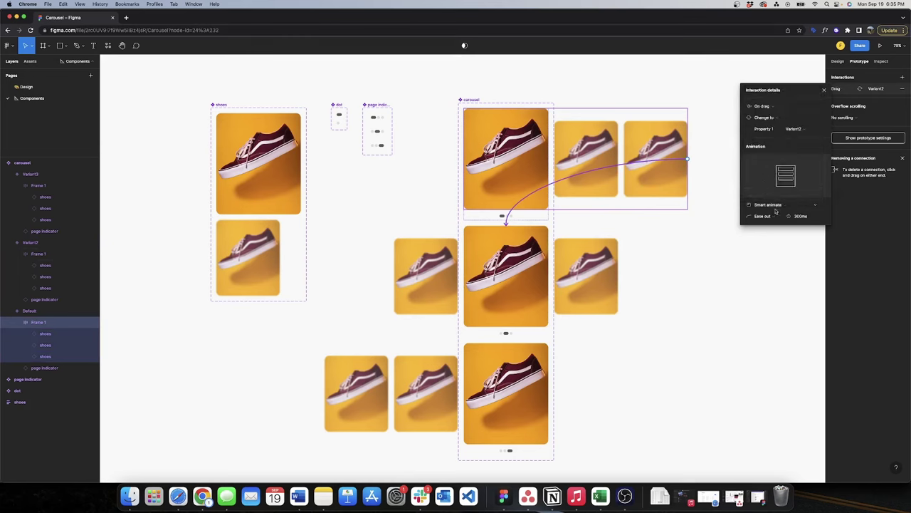
pyautogui.click(687, 259)
# Step: Link the second variant's shoe row back to Default, triggered On drag
pyautogui.click(596, 251)
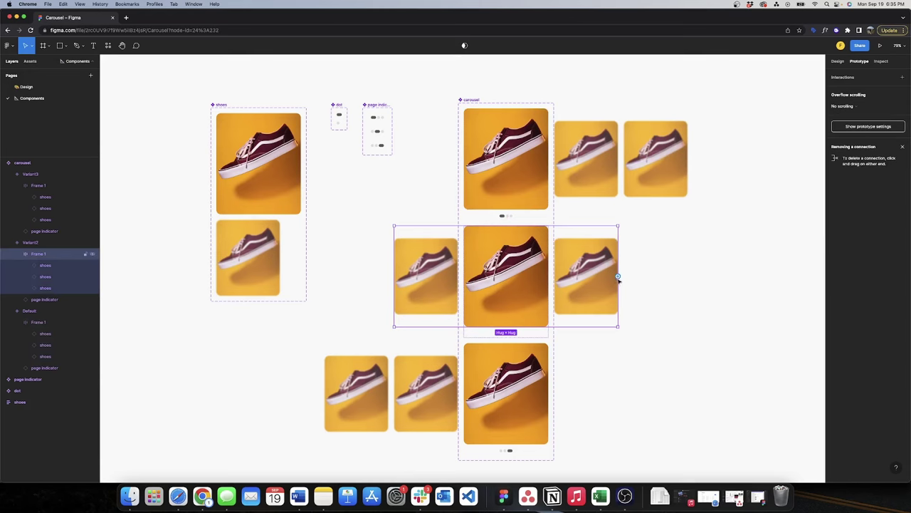
pyautogui.moveTo(618, 277); pyautogui.dragTo(538, 208)
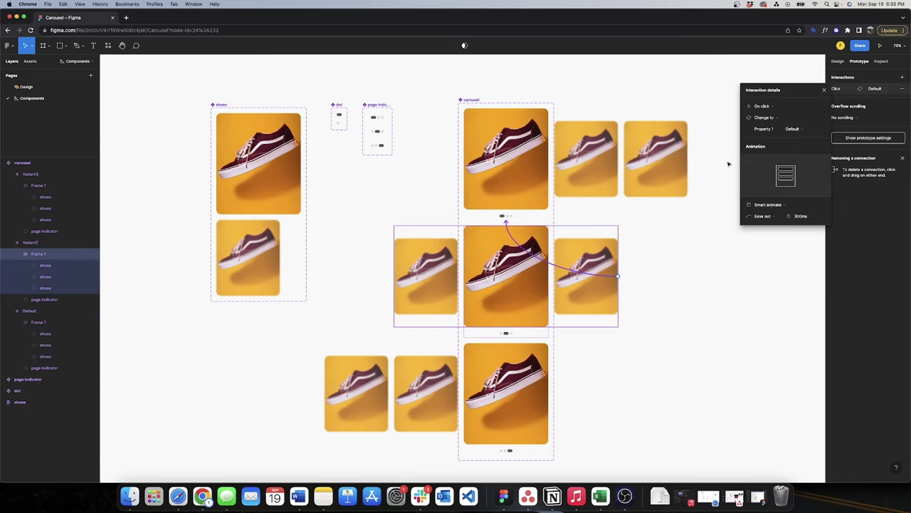
pyautogui.click(763, 106)
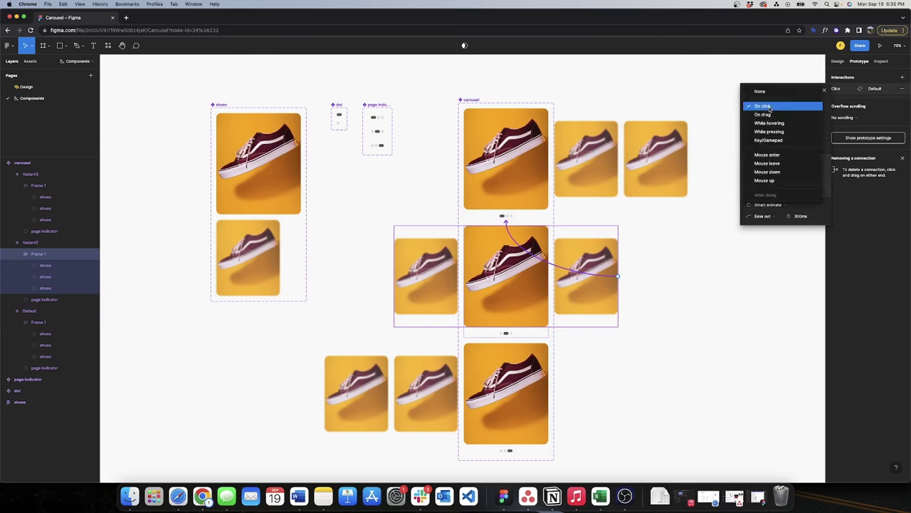
pyautogui.click(767, 115)
pyautogui.click(711, 256)
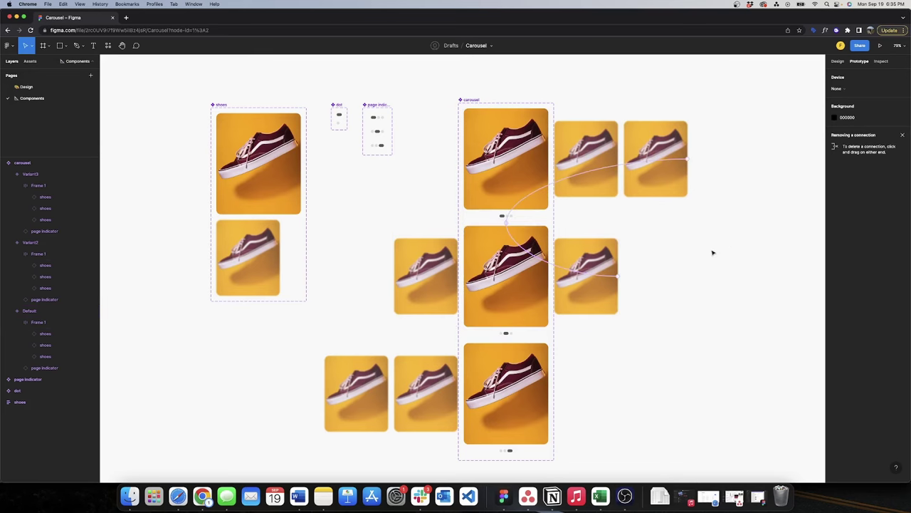
# Step: Connect the middle variant to the bottom variant with an On drag trigger
pyautogui.click(566, 291)
pyautogui.moveTo(618, 276); pyautogui.dragTo(539, 362)
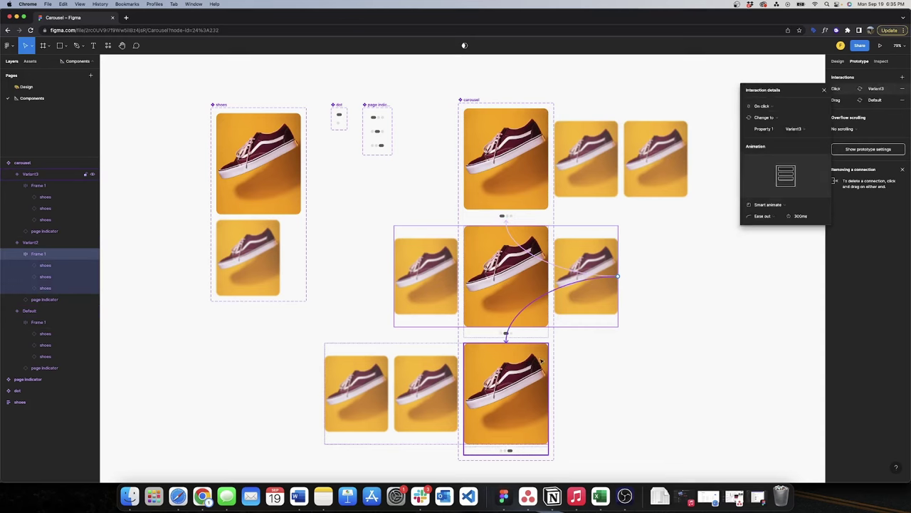
pyautogui.click(761, 107)
pyautogui.click(764, 115)
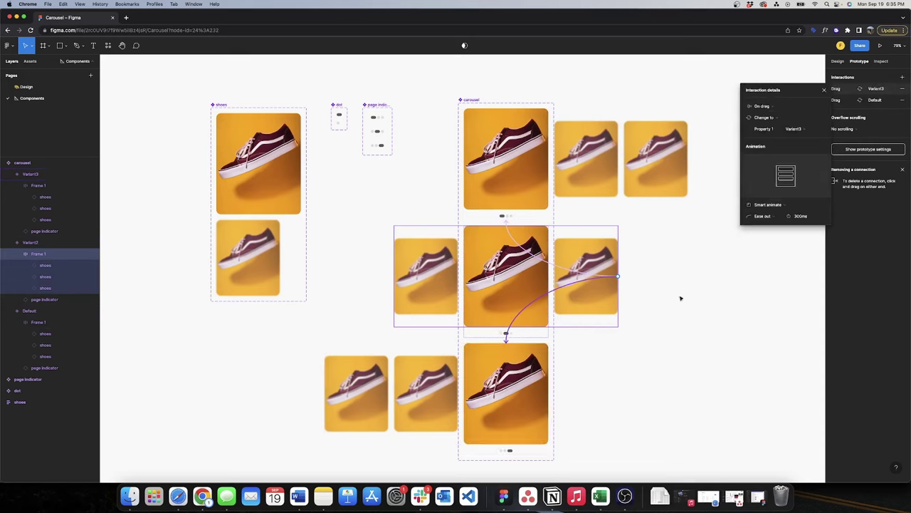
pyautogui.click(680, 298)
# Step: Connect the bottom variant back to the middle one On drag, then go to the Design page
pyautogui.click(538, 393)
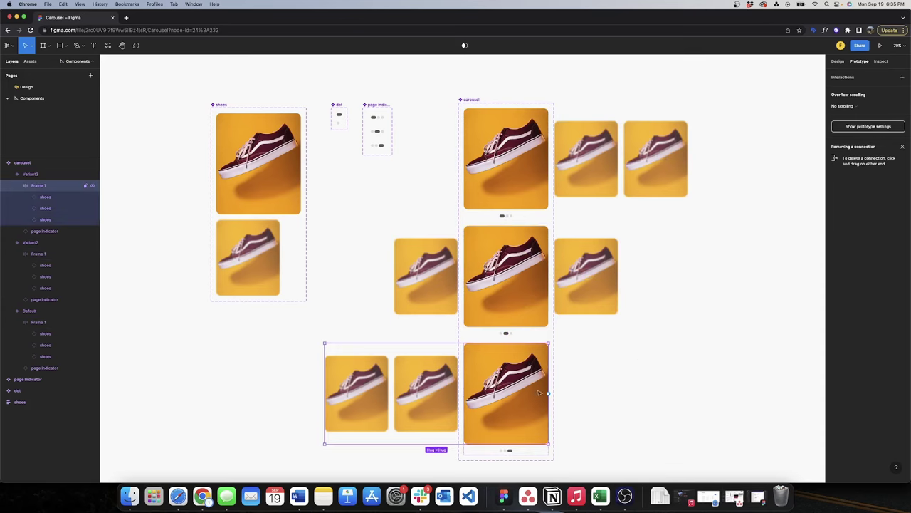
pyautogui.moveTo(548, 392); pyautogui.dragTo(539, 329)
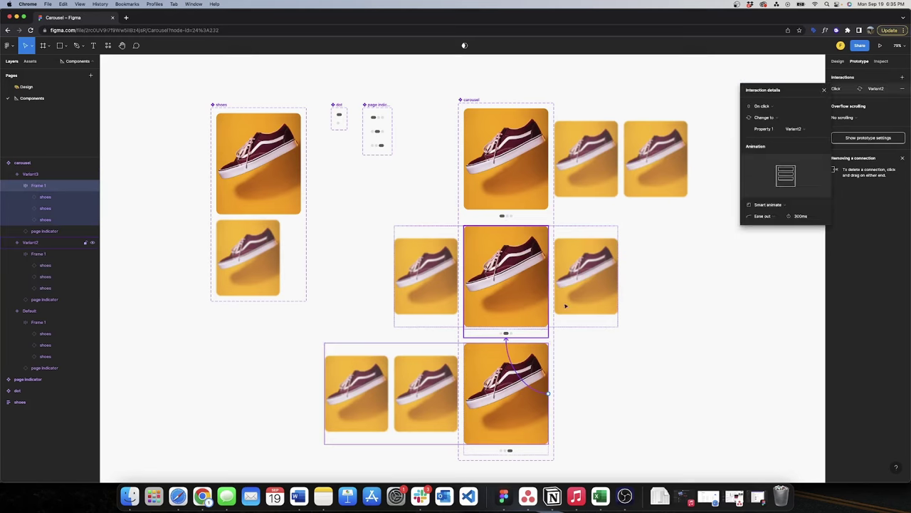
pyautogui.click(760, 107)
pyautogui.click(764, 116)
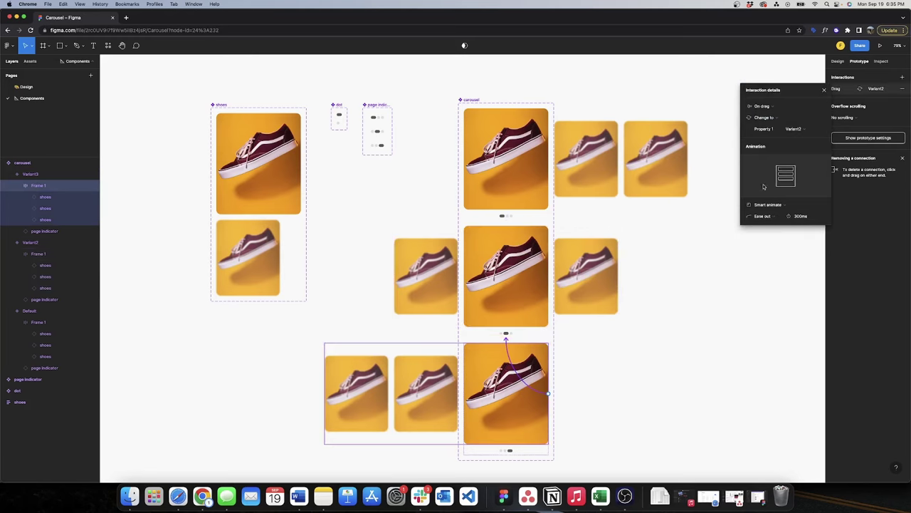
pyautogui.click(667, 322)
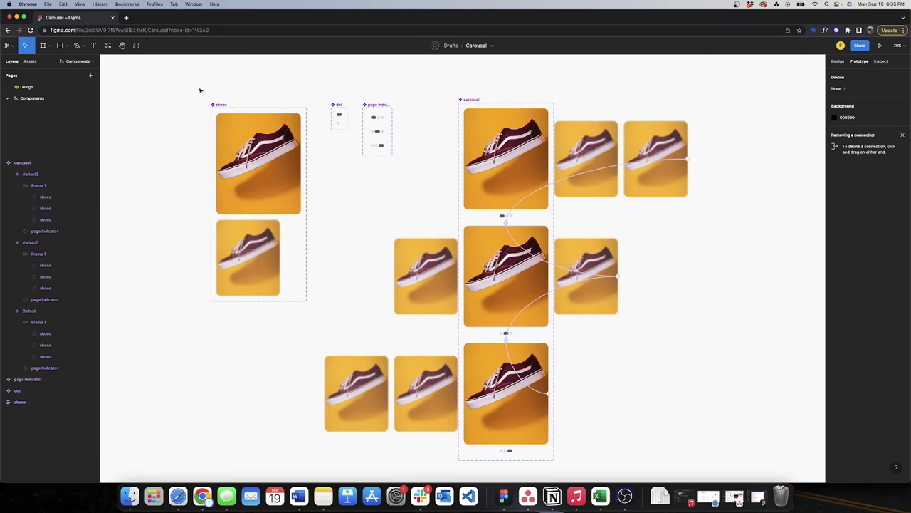
pyautogui.click(26, 87)
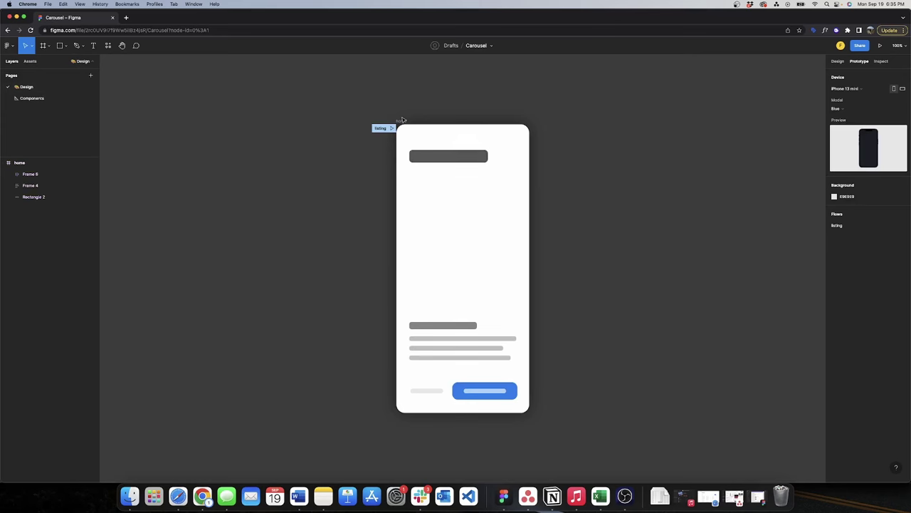
# Step: Place the carousel component from Local components into the home phone frame and play the listing flow
pyautogui.hotkey('shift', 'i')
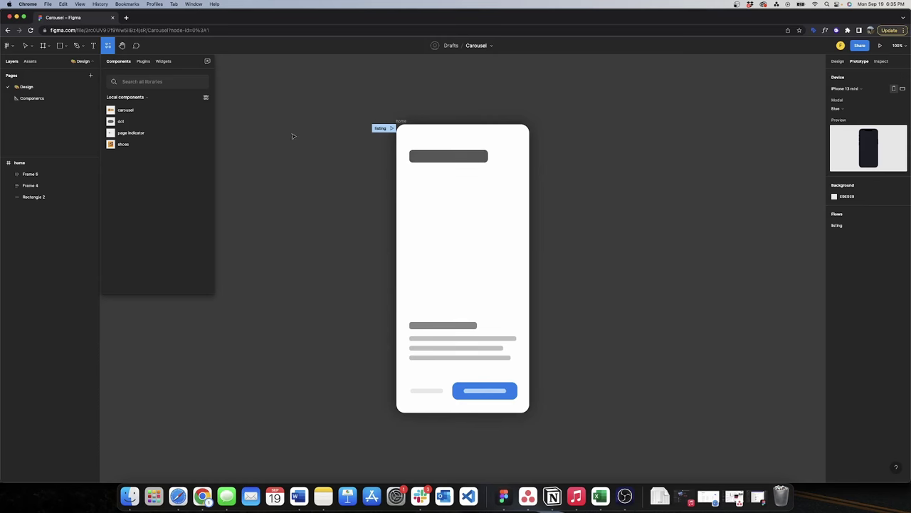
pyautogui.moveTo(125, 111); pyautogui.dragTo(462, 235)
pyautogui.click(506, 164)
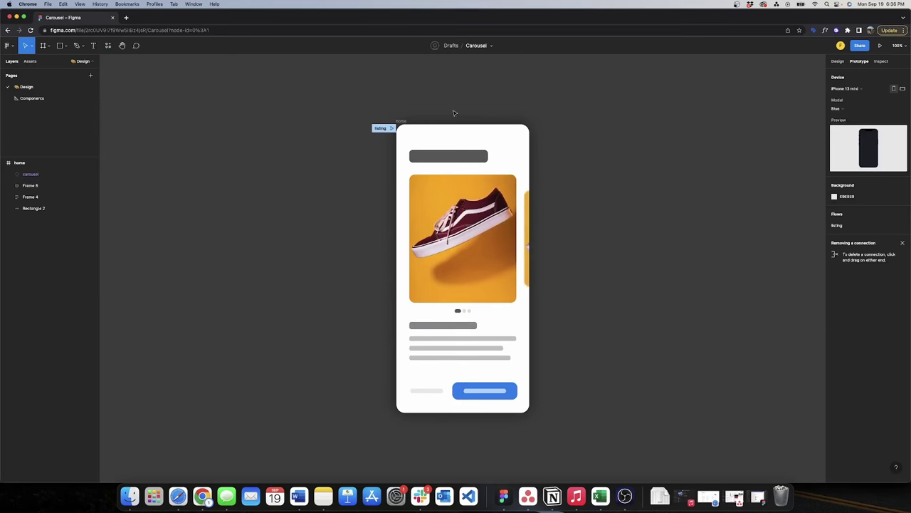
pyautogui.click(393, 128)
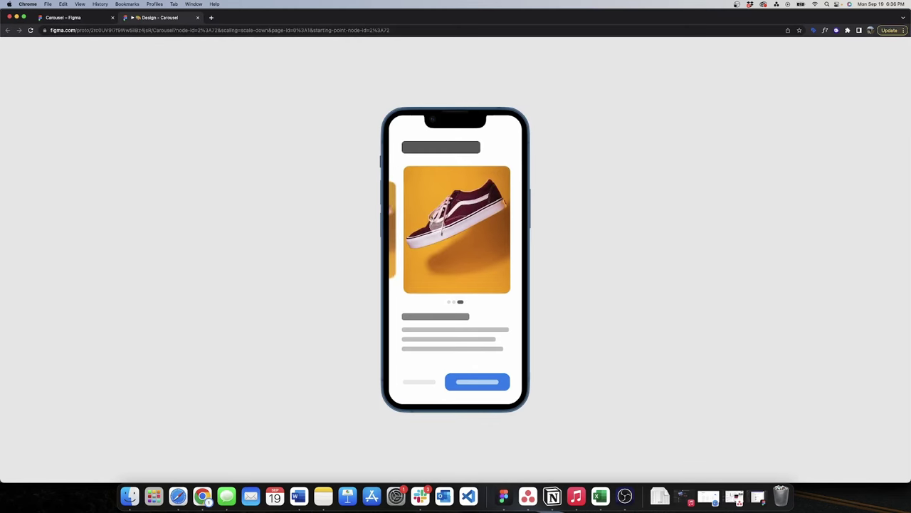
# Step: Swipe the prototype carousel back to the first shoe, then close the prototype tab
pyautogui.moveTo(450, 230); pyautogui.dragTo(566, 234)
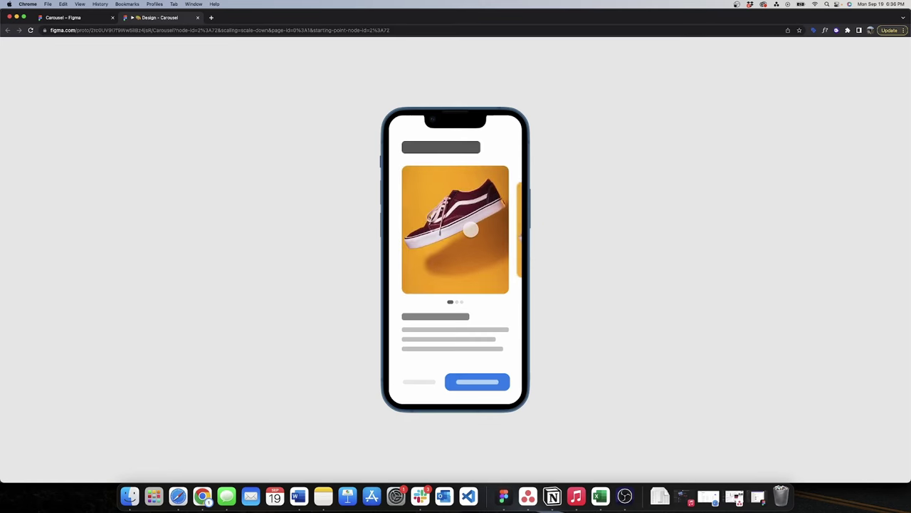
pyautogui.click(198, 17)
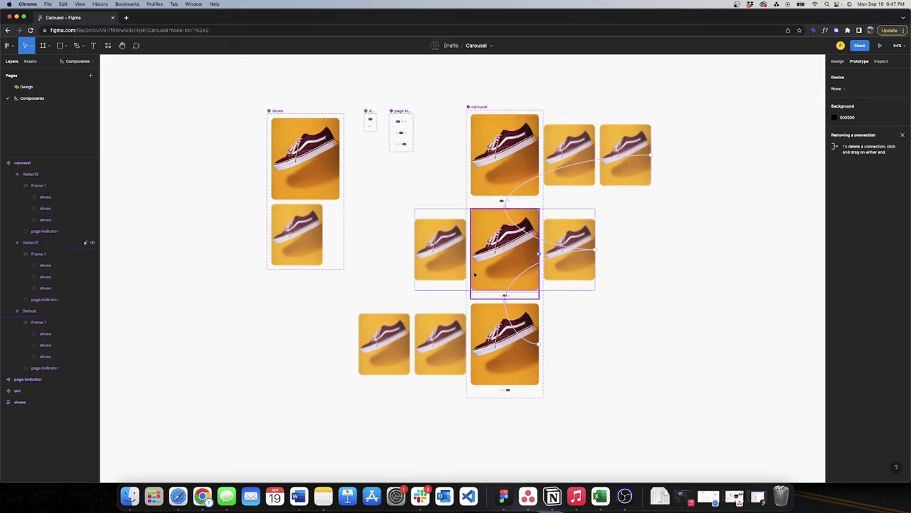
# Step: Fill the three second-slide shoe images with a white-orange sneaker photo from Unsplash's 'shoes' search
pyautogui.click(62, 345)
pyautogui.keyDown('shift'); pyautogui.click(62, 276); pyautogui.keyUp('shift')
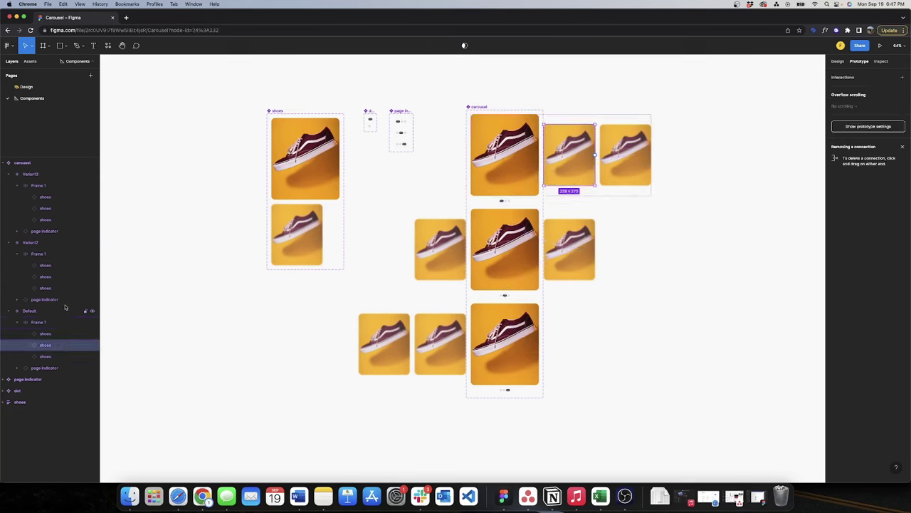
pyautogui.keyDown('shift'); pyautogui.click(63, 208); pyautogui.keyUp('shift')
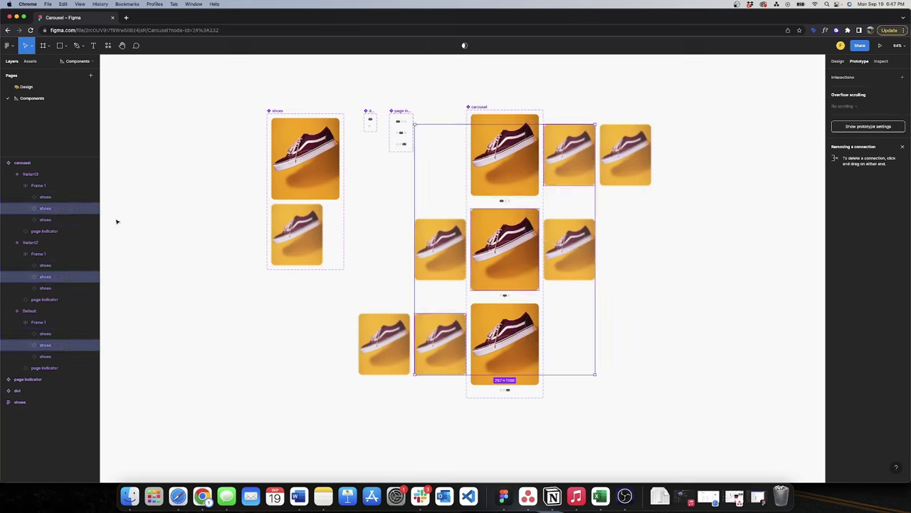
pyautogui.rightClick(527, 243)
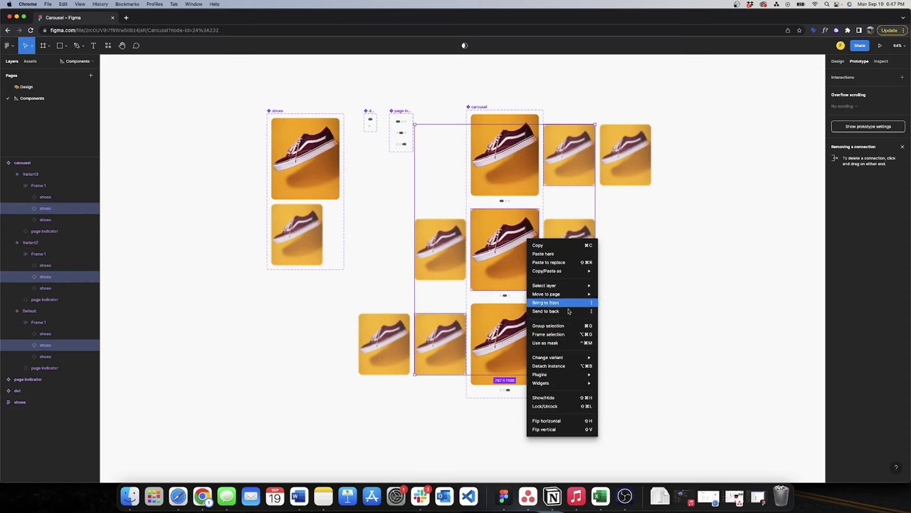
pyautogui.moveTo(570, 374)
pyautogui.click(612, 383)
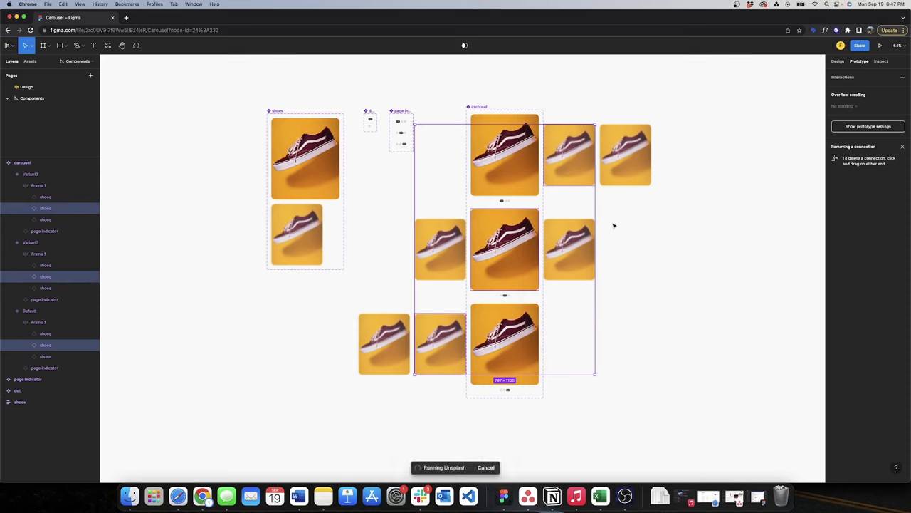
pyautogui.write('shoes')
pyautogui.press('Return')
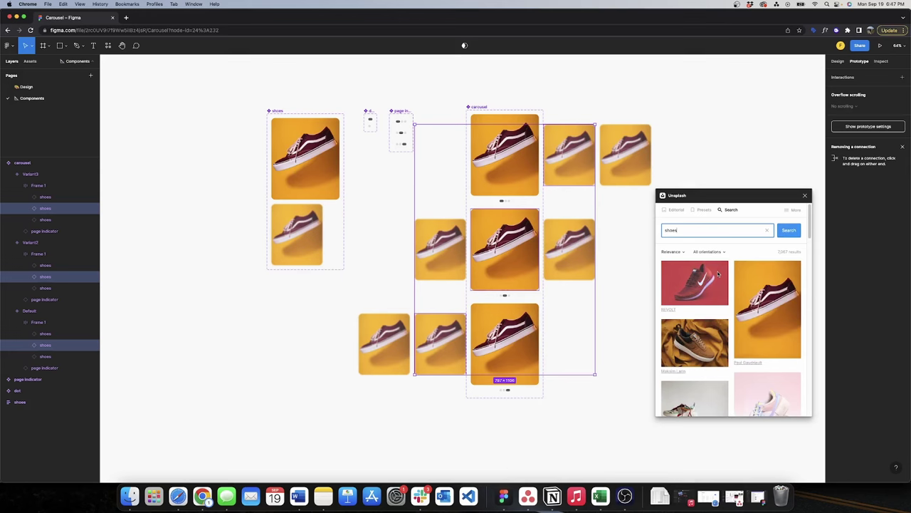
pyautogui.scroll(-10, 719, 275)
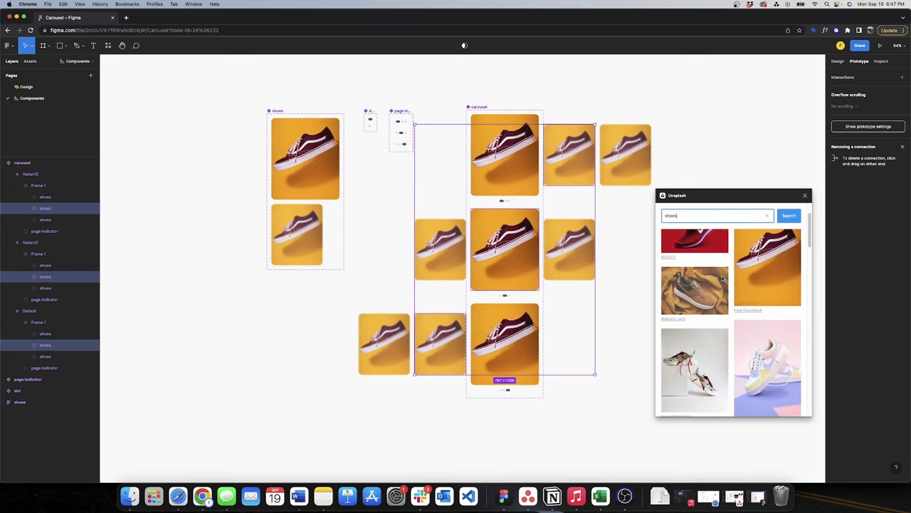
pyautogui.click(694, 334)
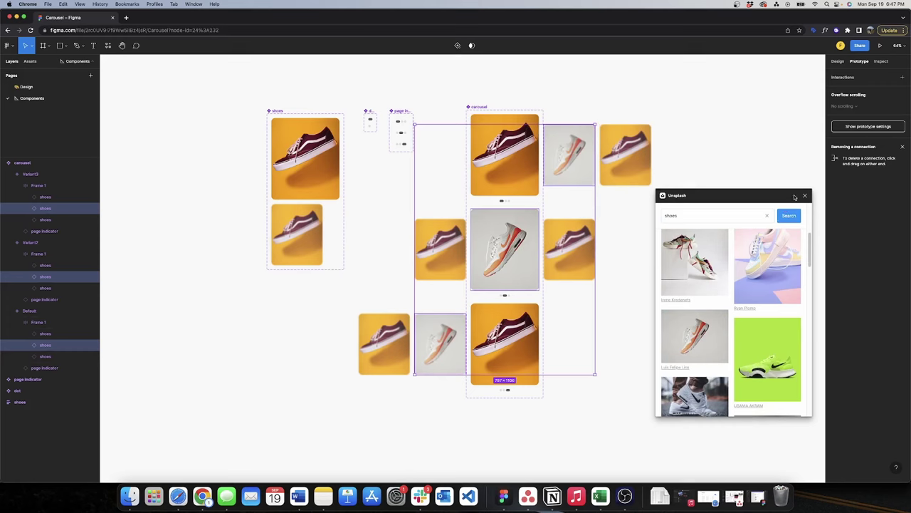
pyautogui.click(804, 197)
pyautogui.click(745, 155)
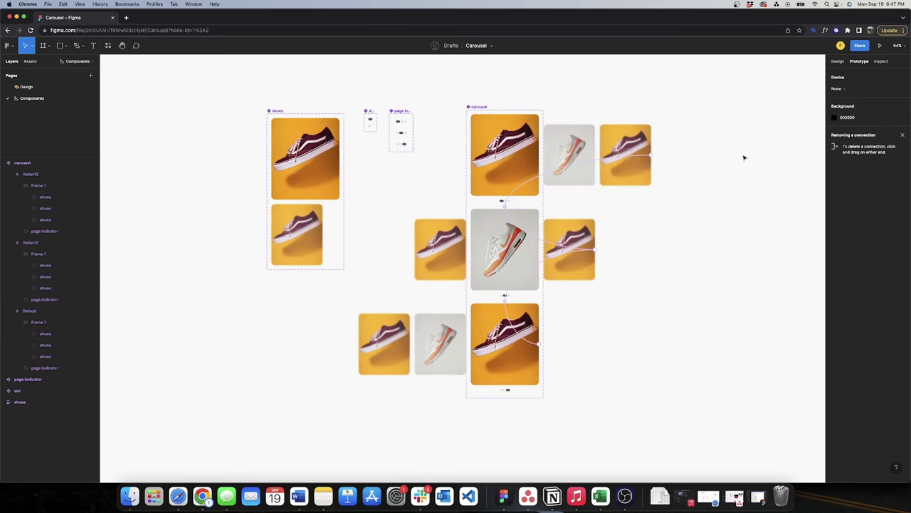
# Step: Fill the third-slide shoe images with an Unsplash black sneaker on pink, then play the listing flow
pyautogui.click(639, 141)
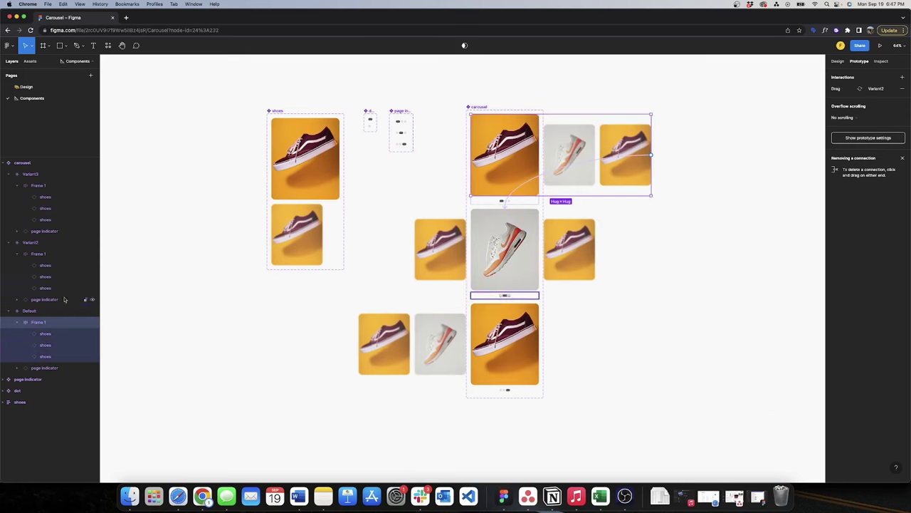
pyautogui.click(60, 356)
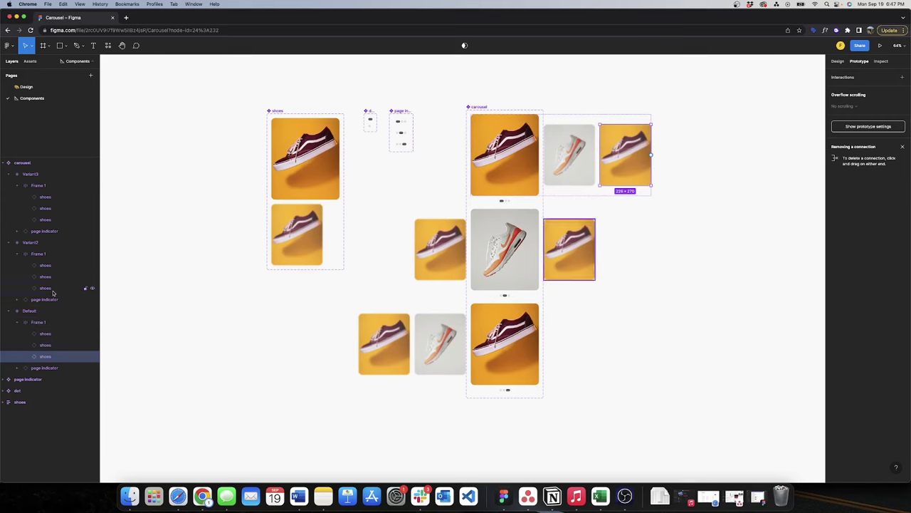
pyautogui.keyDown('shift'); pyautogui.click(568, 249); pyautogui.keyUp('shift')
pyautogui.keyDown('shift'); pyautogui.click(504, 344); pyautogui.keyUp('shift')
pyautogui.rightClick(555, 244)
pyautogui.click(650, 388)
pyautogui.write('shoes')
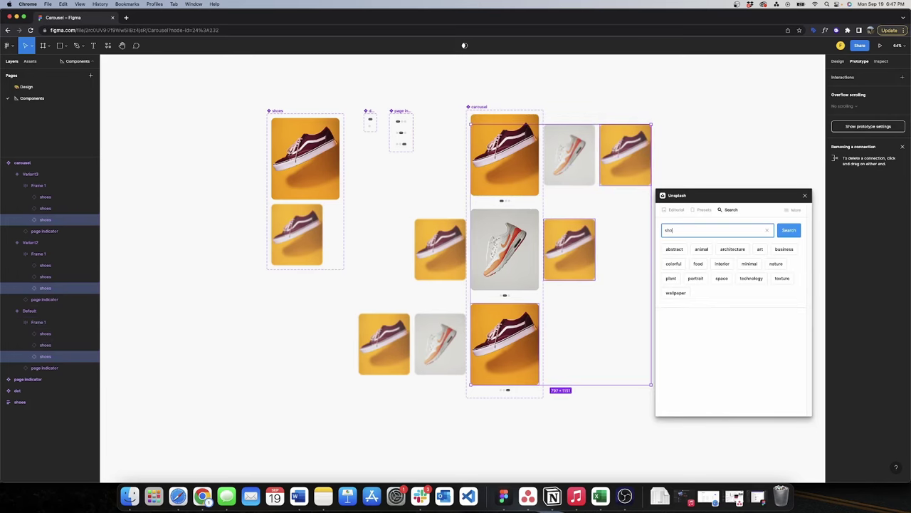
pyautogui.press('Return')
pyautogui.scroll(-5, 729, 320)
pyautogui.click(694, 314)
pyautogui.click(700, 218)
pyautogui.click(47, 87)
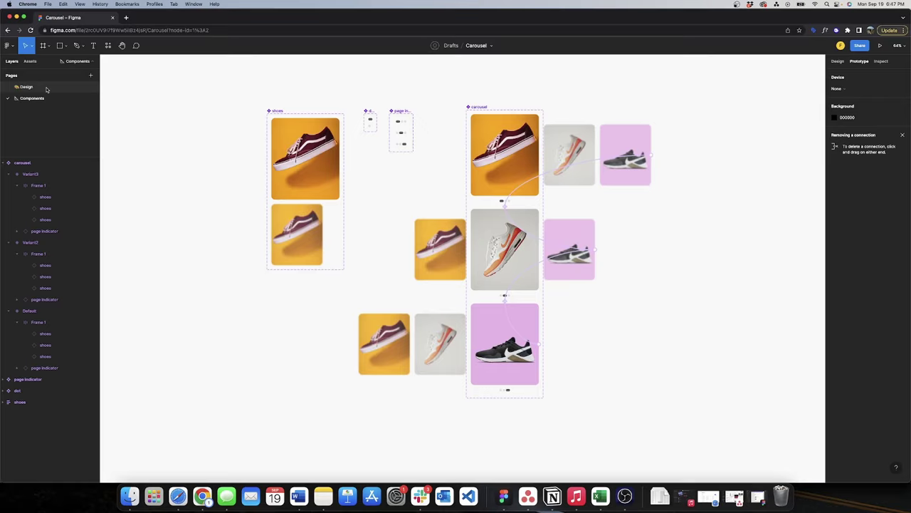
pyautogui.click(392, 128)
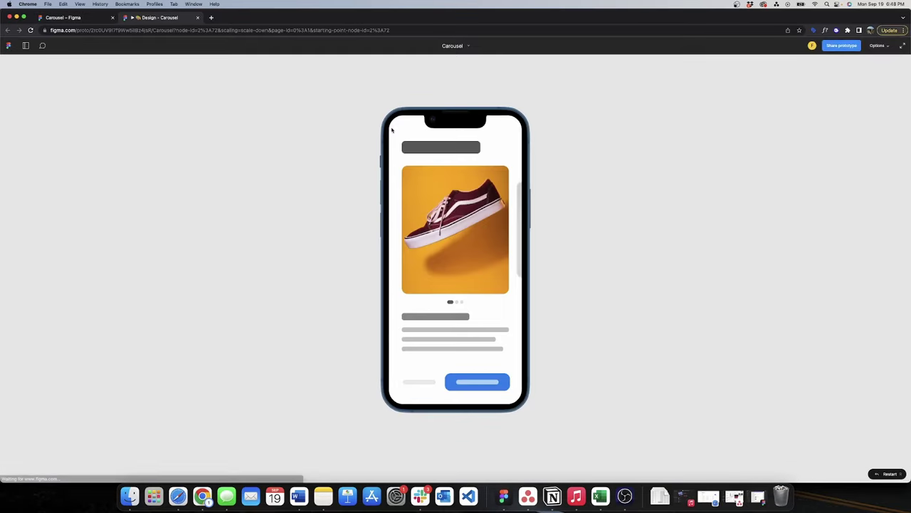
# Step: Swipe to the white-orange and black-on-pink slides, then back toward the maroon sneaker
pyautogui.moveTo(485, 208); pyautogui.dragTo(393, 210)
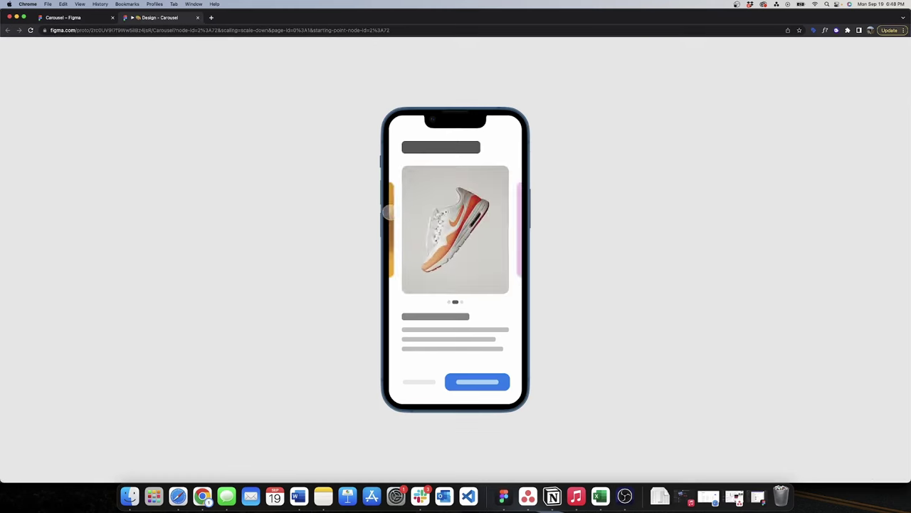
pyautogui.moveTo(487, 210); pyautogui.dragTo(382, 221)
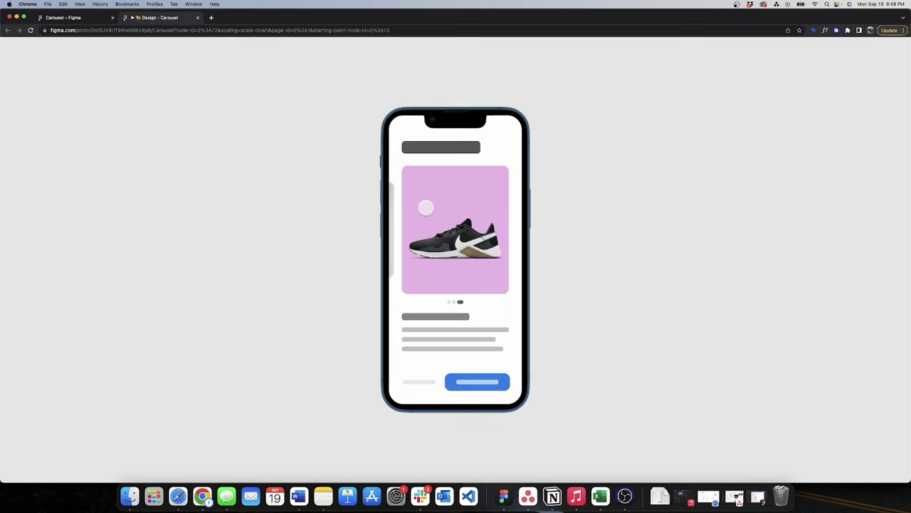
pyautogui.moveTo(423, 207); pyautogui.dragTo(549, 205)
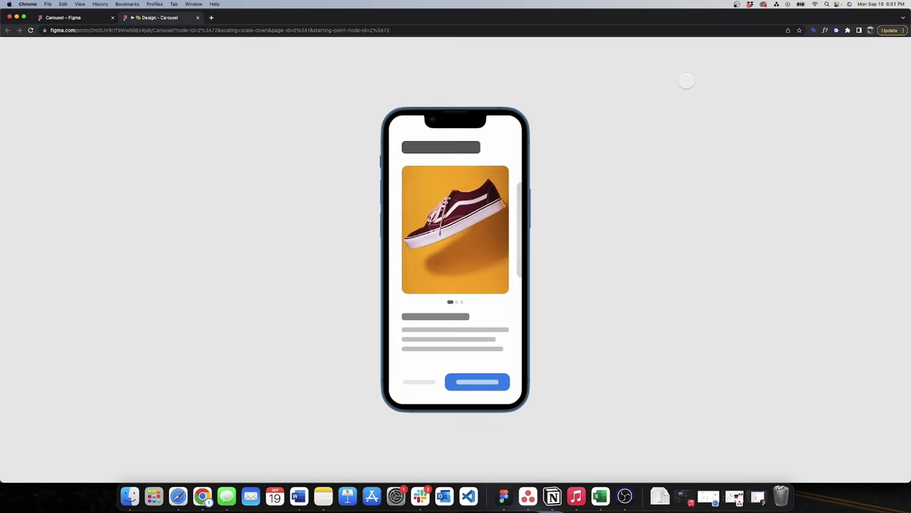